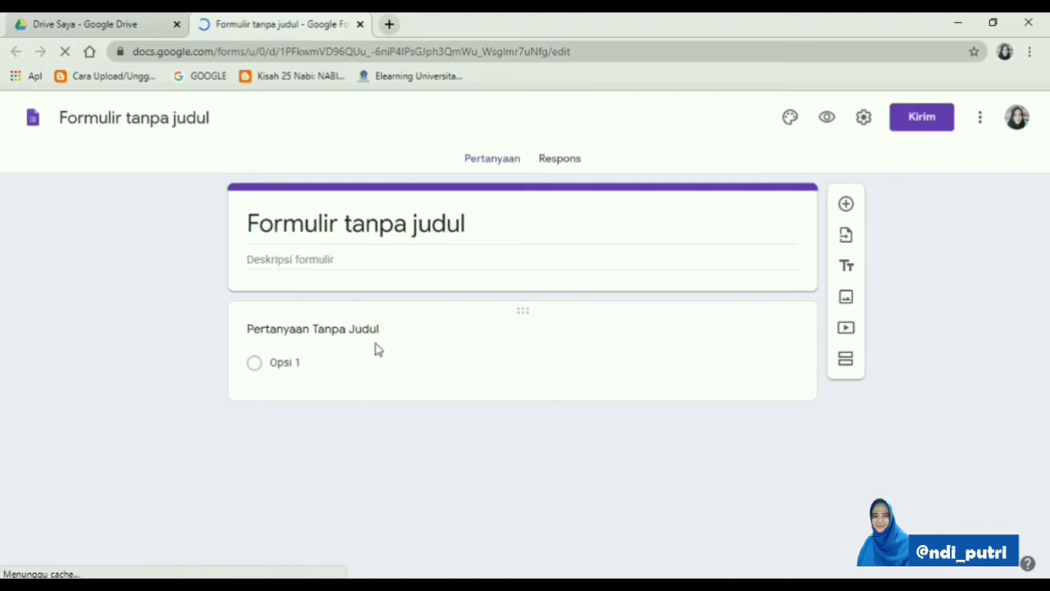
Title the untitled form "ABSENS MATEMATIKA KELAS 6" and give the form file the same name
left_click(470, 232)
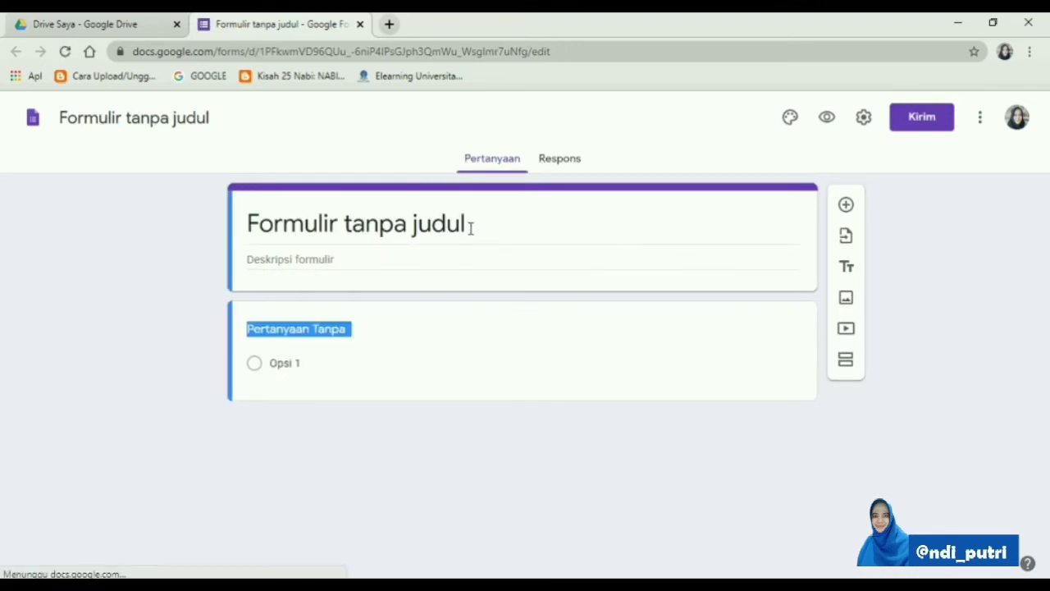
type("AB")
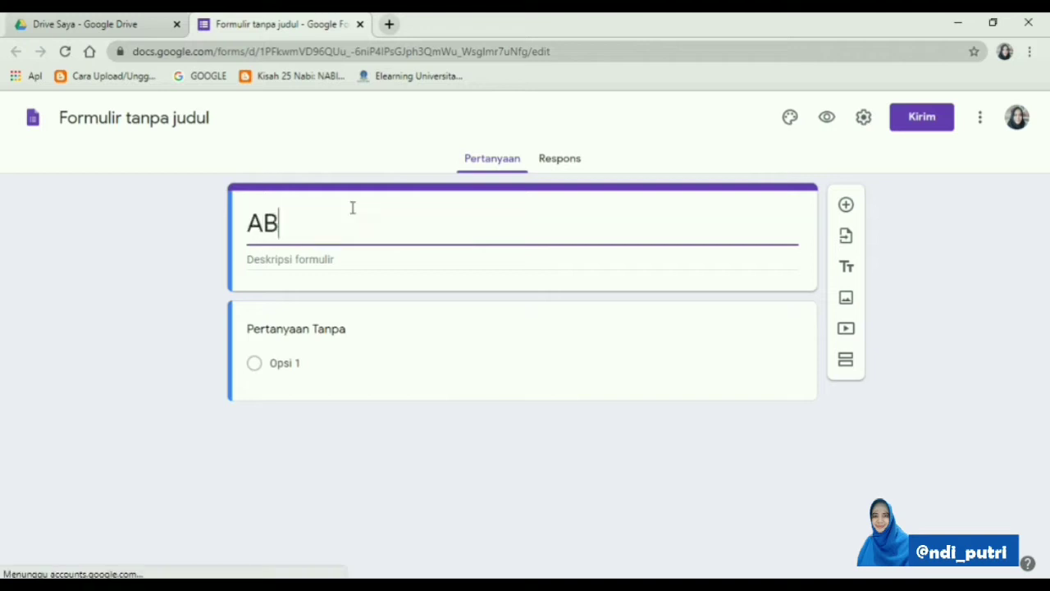
type("SENSI")
key("BackSpace")
key("BackSpace")
type("MATEMATIKA KELAS 6")
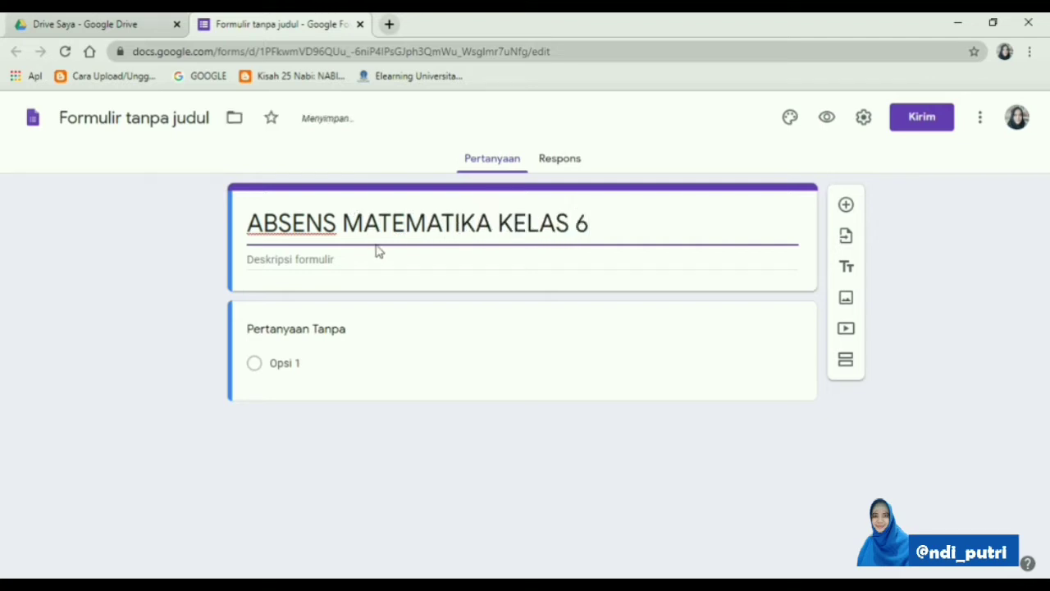
left_click(503, 253)
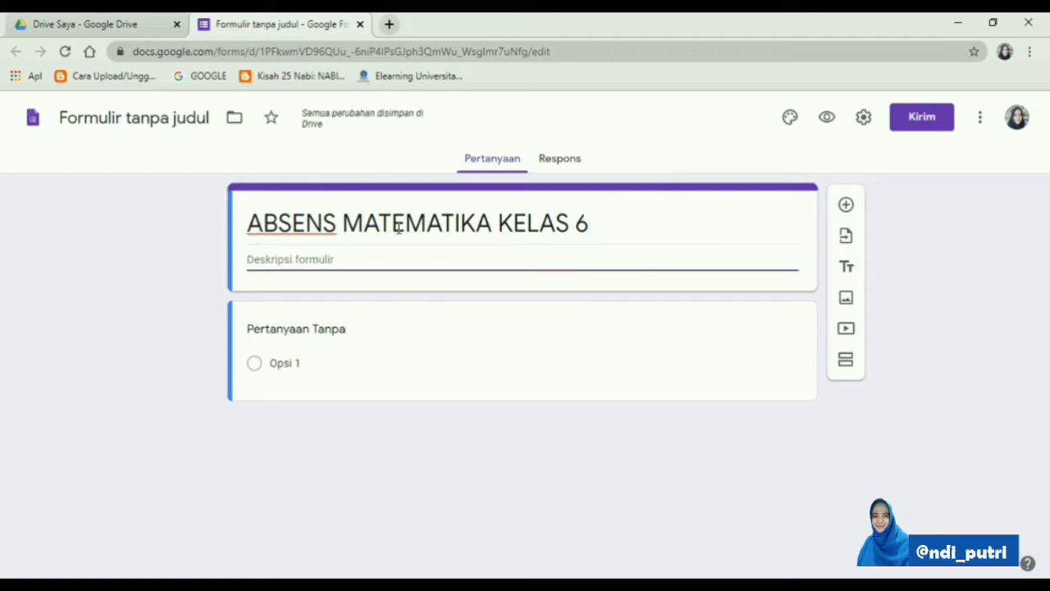
left_click(209, 126)
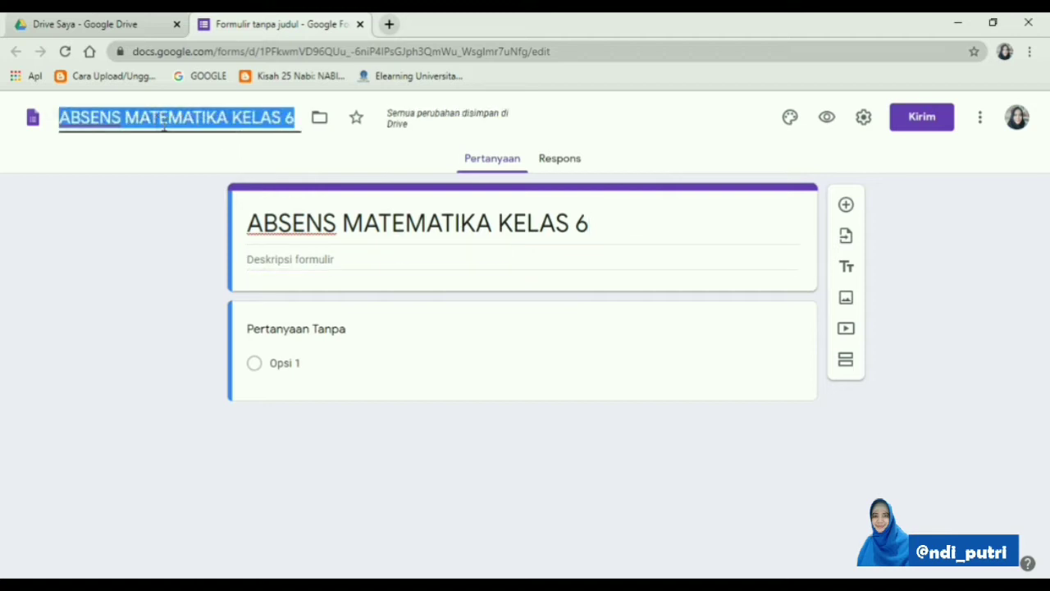
Enter the form description "Assalamu'alaikum sholeh dan sholehah, Silakan diisi ya..."
left_click(257, 258)
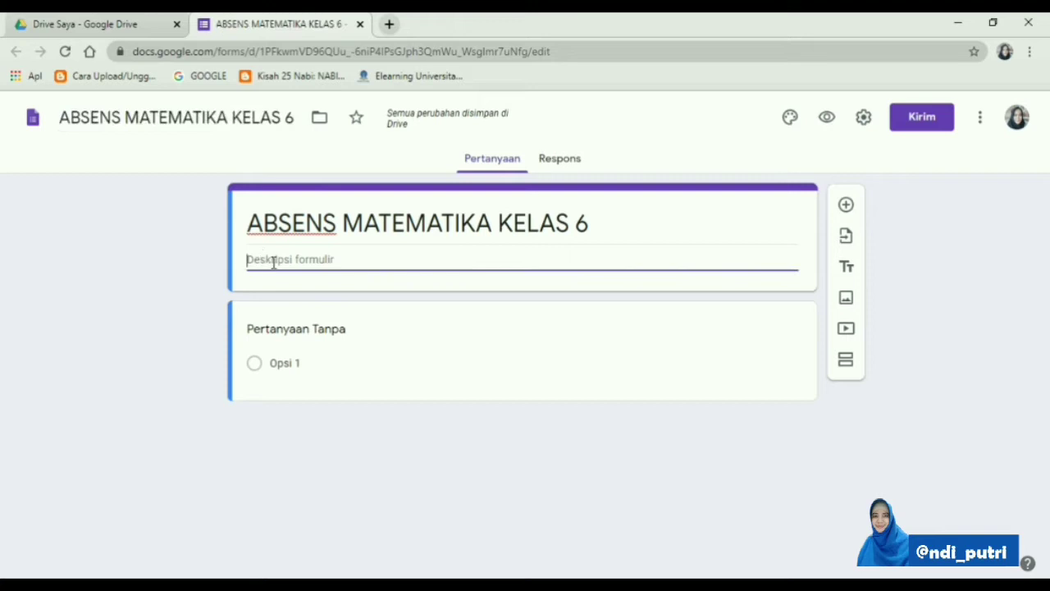
type("Assalamu")
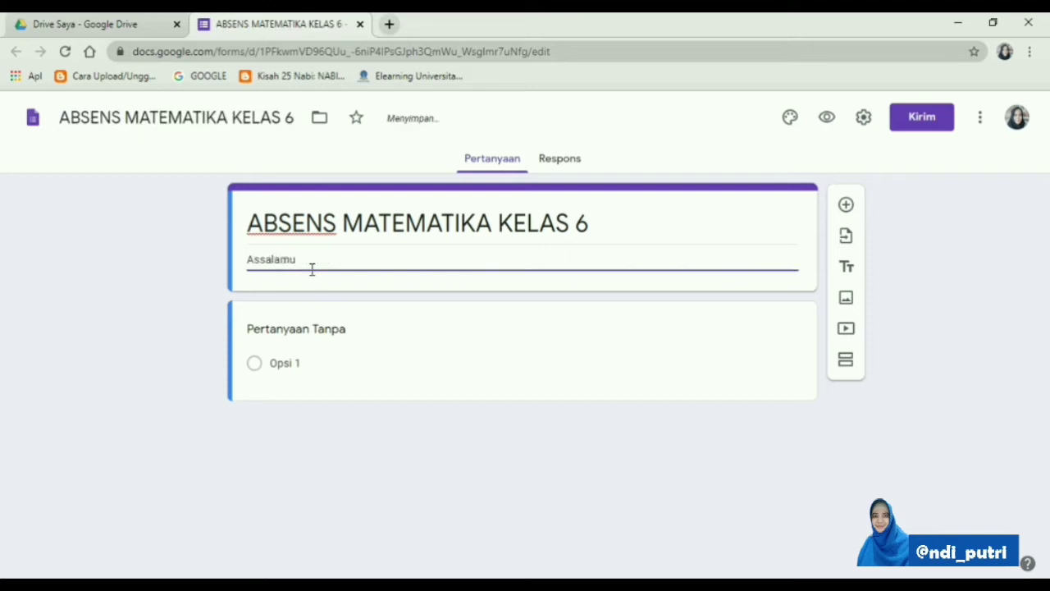
type("'alaikum sholeh dan sh")
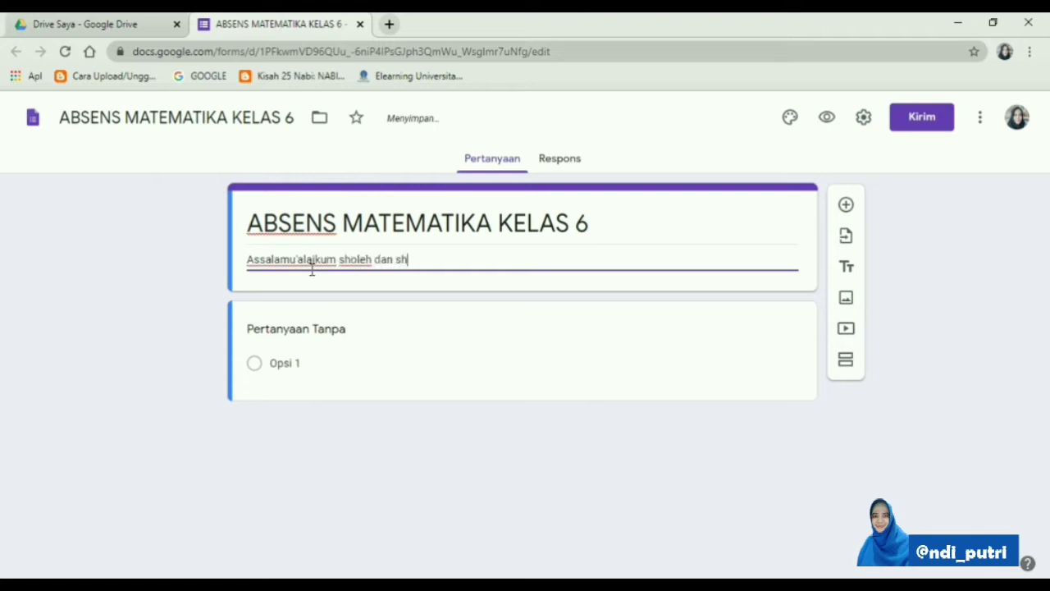
type("olehga")
key("BackSpace")
key("BackSpace")
type("a")
type("hah, Silakan diis")
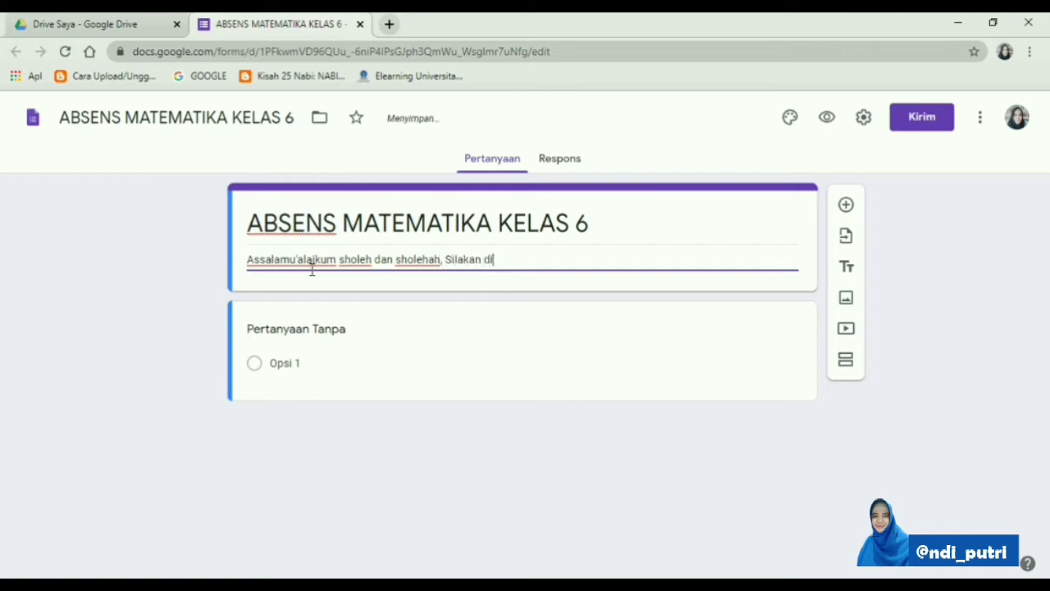
type("i ya...")
Upload the image "Pertemuan 1 Bilangan Bulat.jpg" from the Matematika folder for the form's theme header
left_click(793, 120)
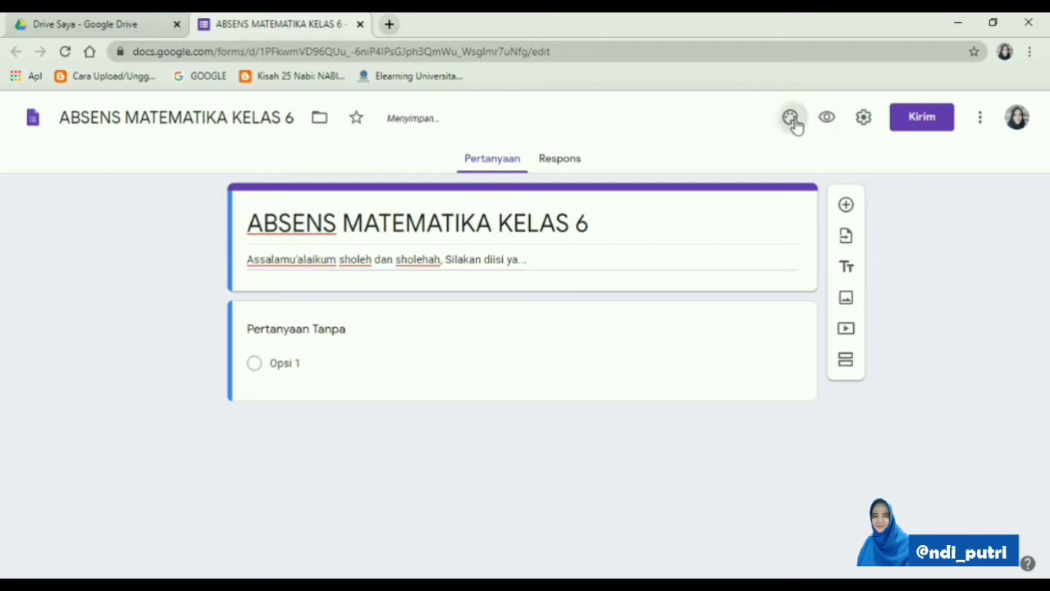
left_click(907, 277)
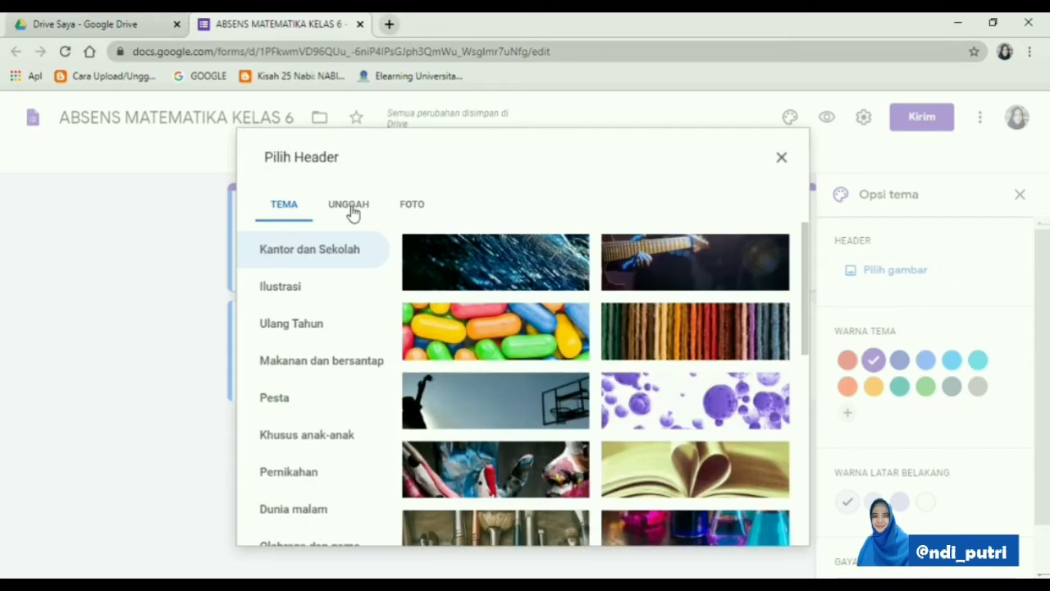
left_click(351, 207)
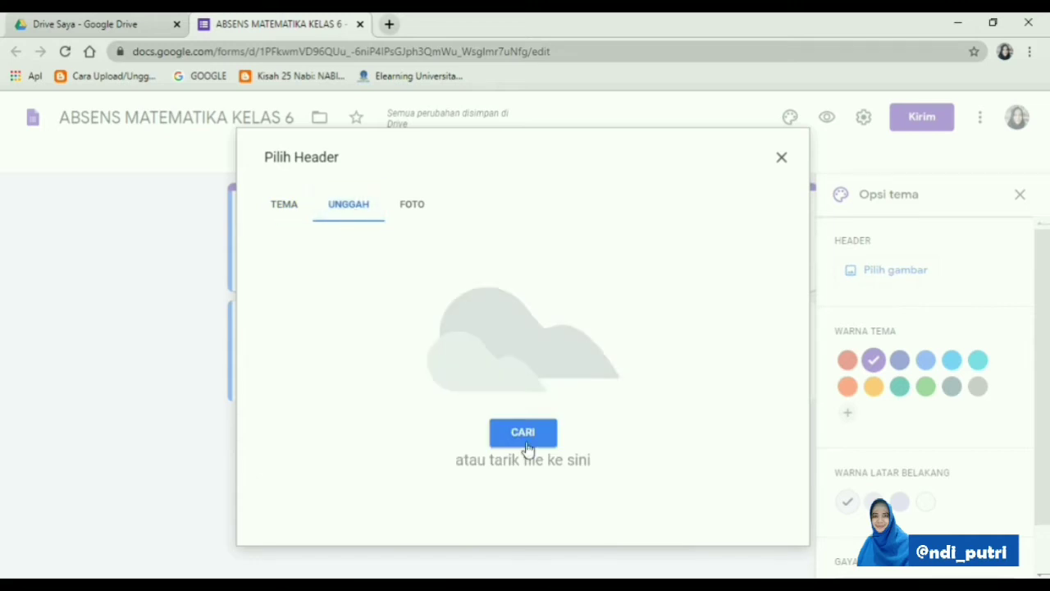
left_click(527, 440)
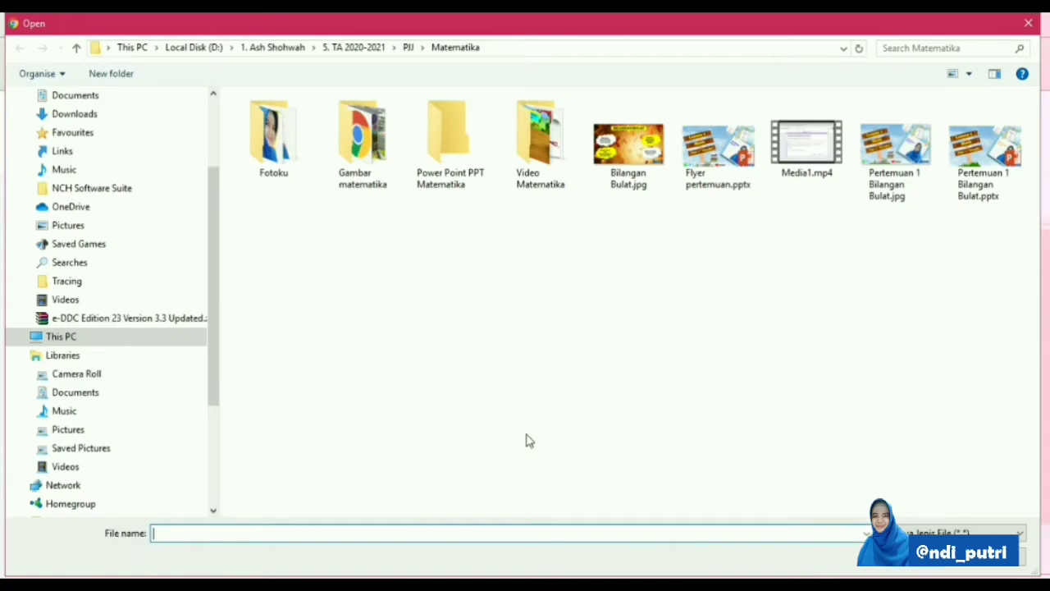
left_click(903, 164)
left_click(935, 569)
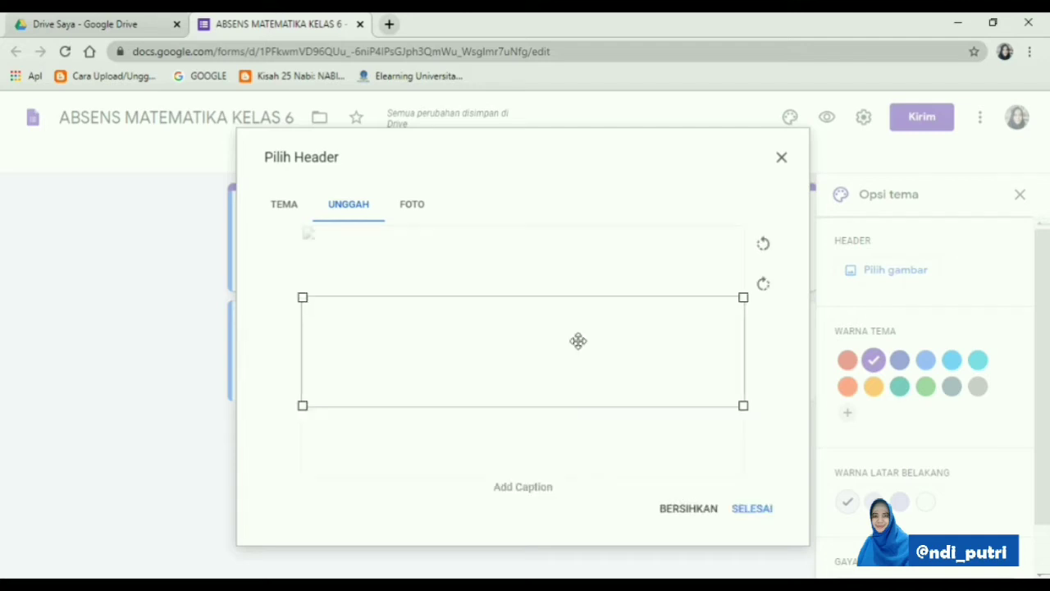
Shift the crop area slightly lower on the uploaded image and apply it as the header
left_click_drag(579, 340, 581, 364)
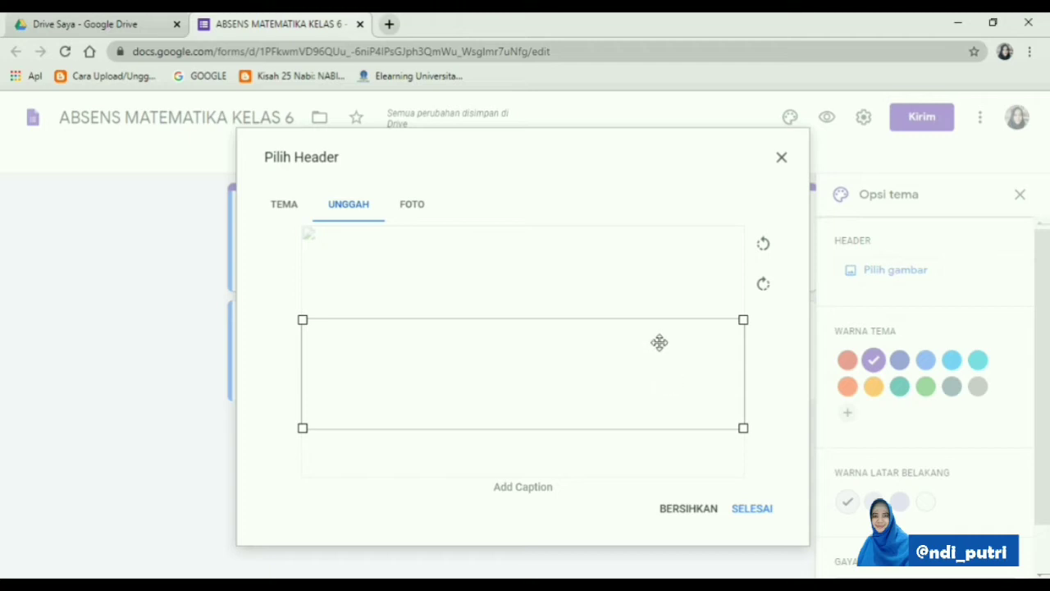
left_click(759, 510)
left_click(755, 512)
left_click(752, 509)
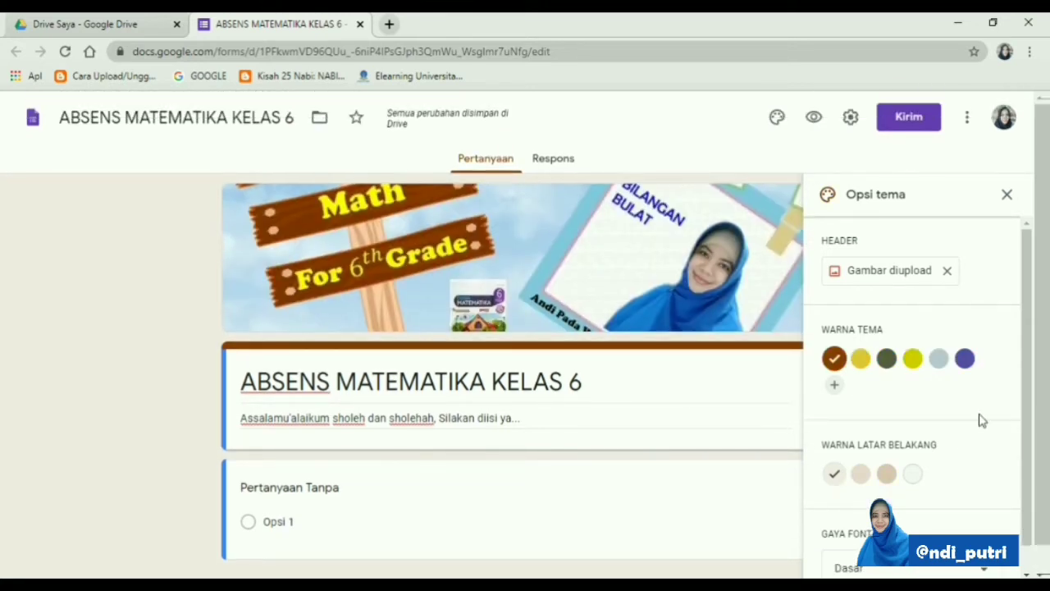
Add the custom theme colour #3700ff, set the background to the darkest purple shade, and close the theme options
left_click(834, 384)
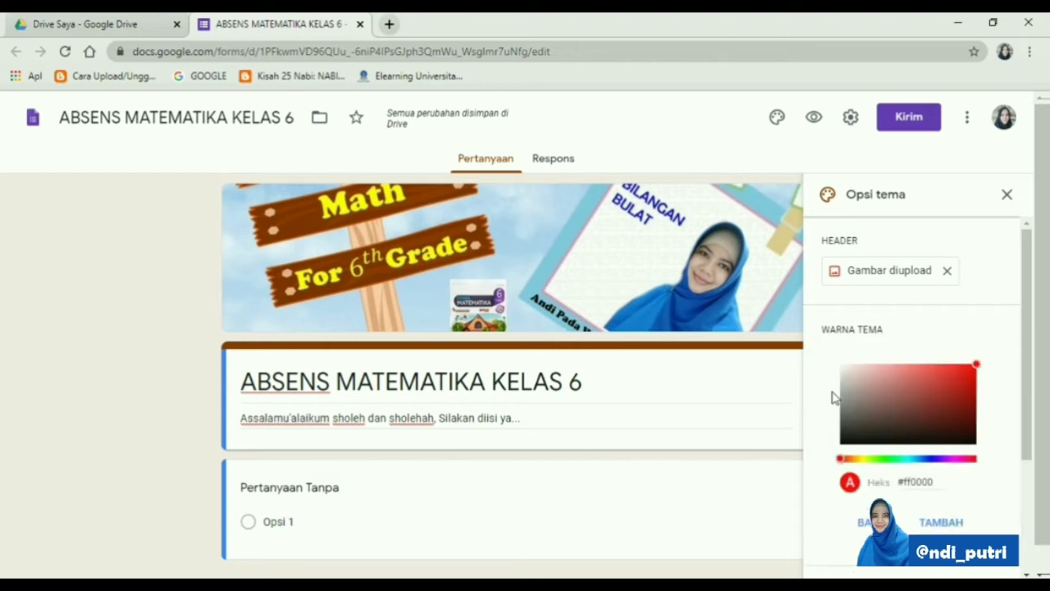
mouse_move(938, 464)
left_mouse_down()
mouse_move(928, 465)
mouse_move(935, 460)
left_mouse_up()
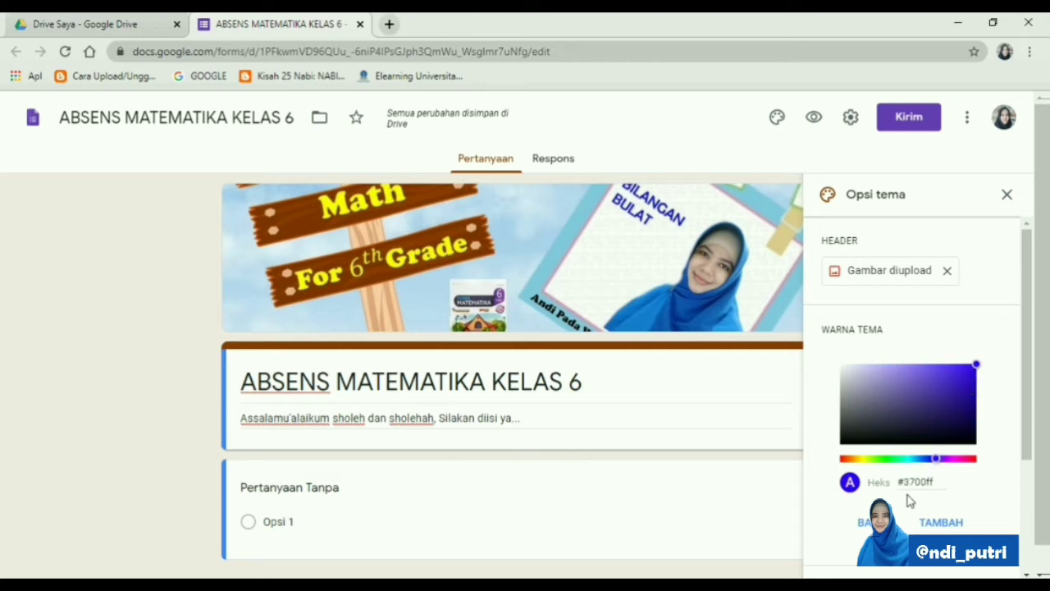
left_click(960, 522)
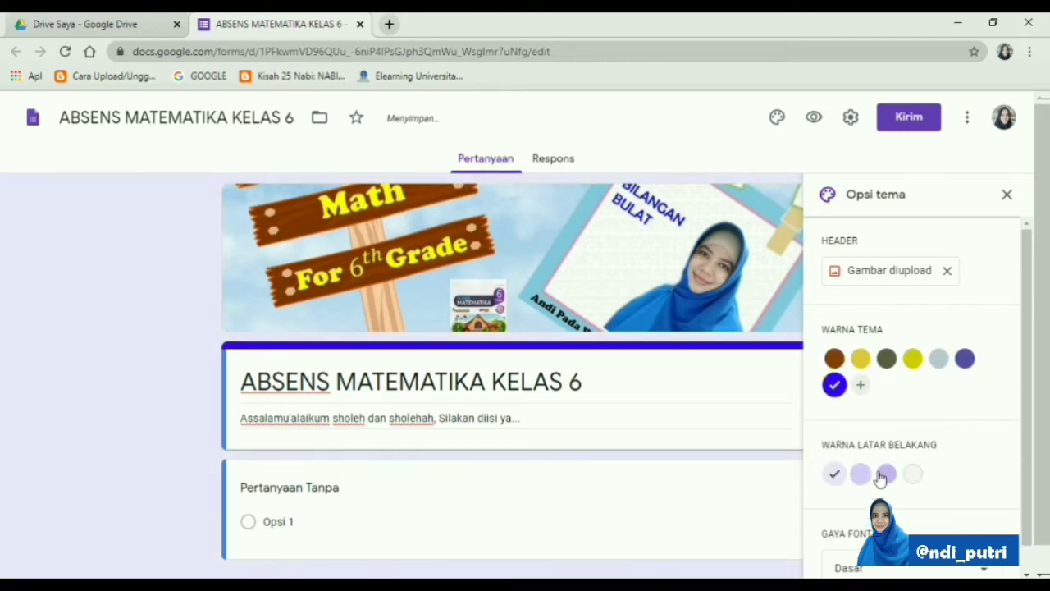
left_click(886, 475)
scroll(629, 380, "down", 1)
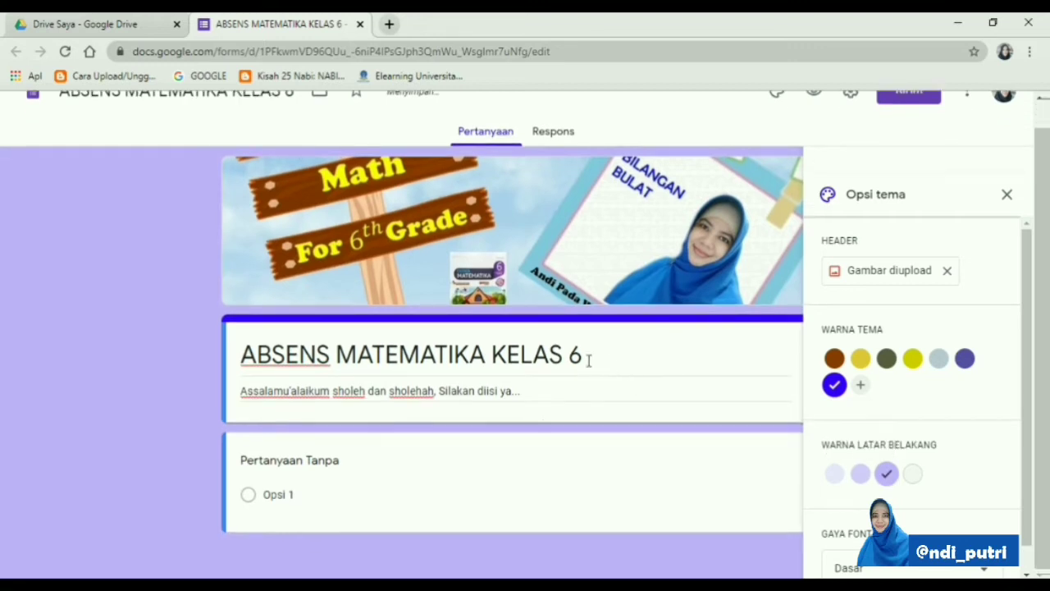
left_click(1006, 195)
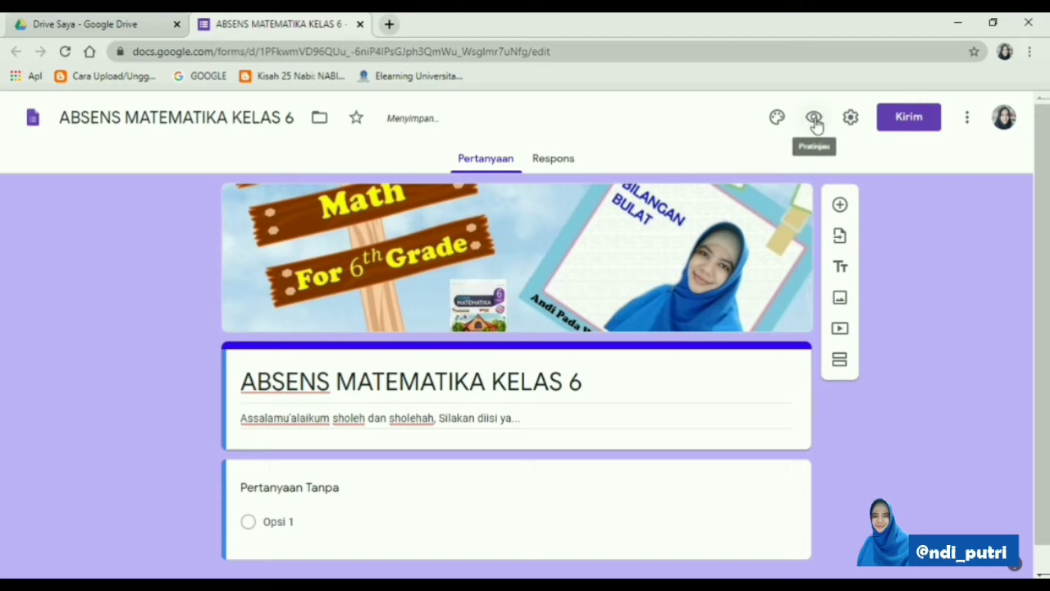
Replace the first question's text with "Nama lengkap (Isikan nama lengkap, bukan panggilan)"
scroll(509, 403, "down", 1)
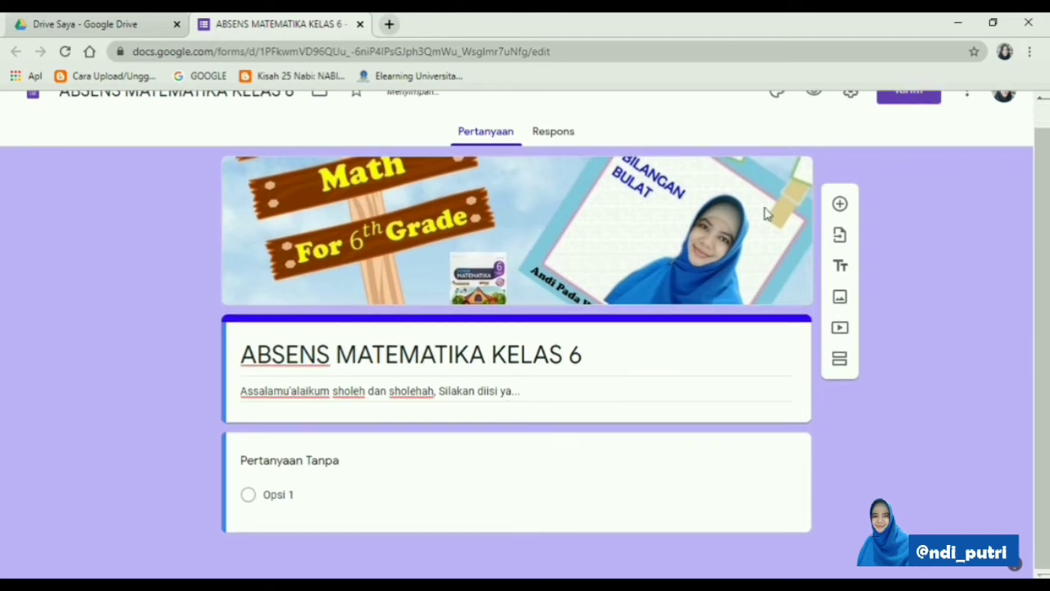
scroll(769, 215, "up", 1)
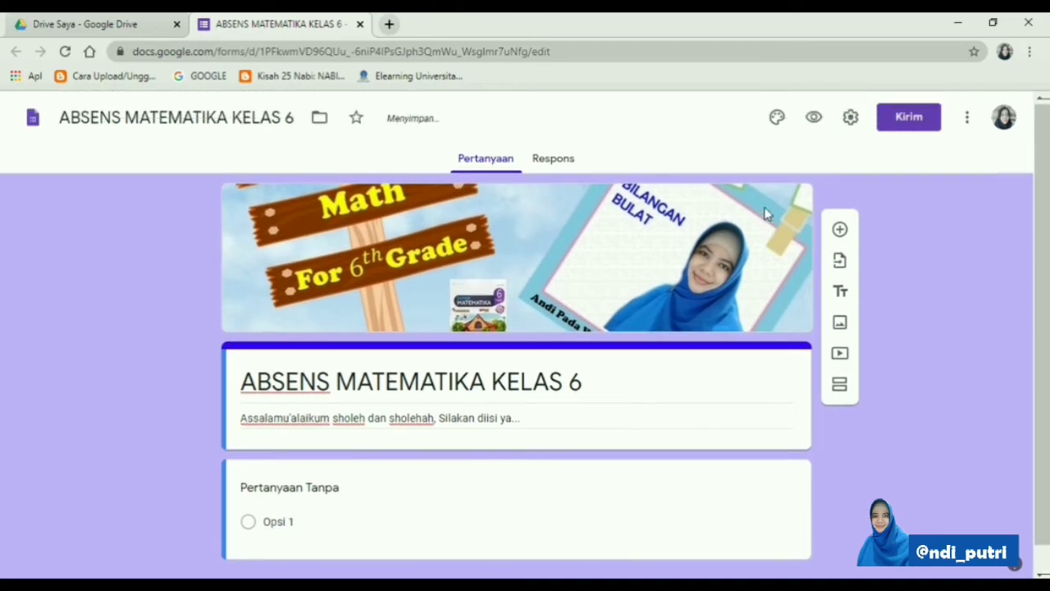
left_click(325, 492)
scroll(418, 479, "down", 1)
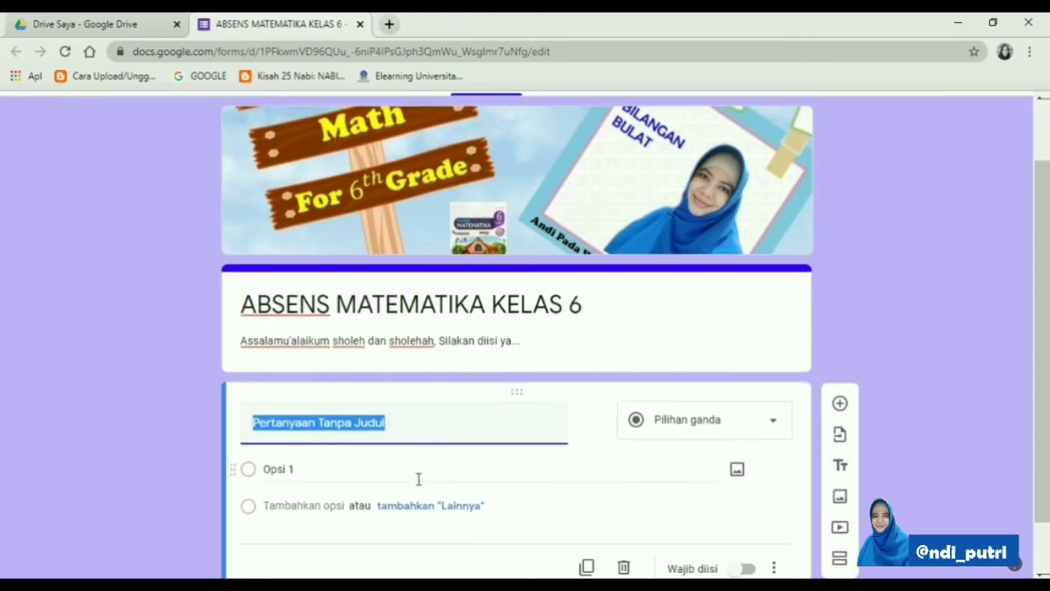
type("Nama")
type(" w")
key("BackSpace")
type("lengkap (Isikan nama lengkap, bukan pang")
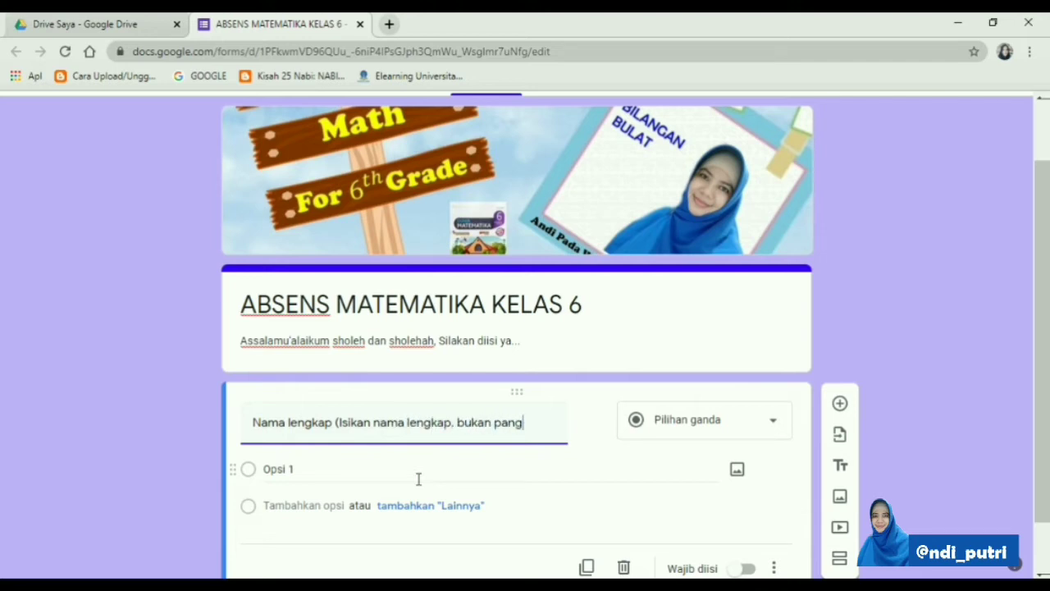
type("gilan")
Change the full-name question to the short answer type (Jawaban singkat) and make it required
left_click(773, 423)
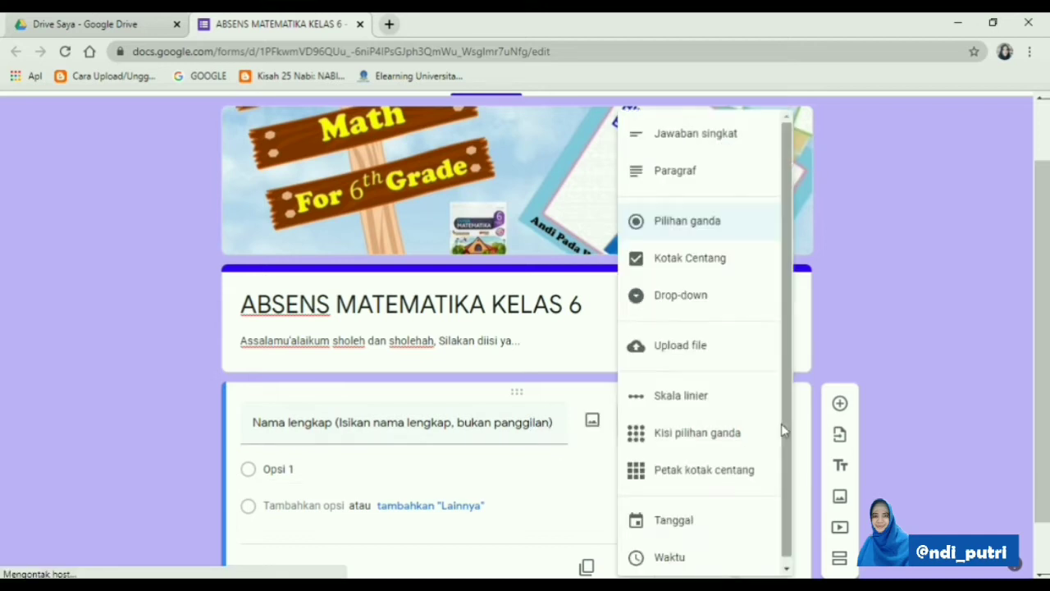
left_click(691, 140)
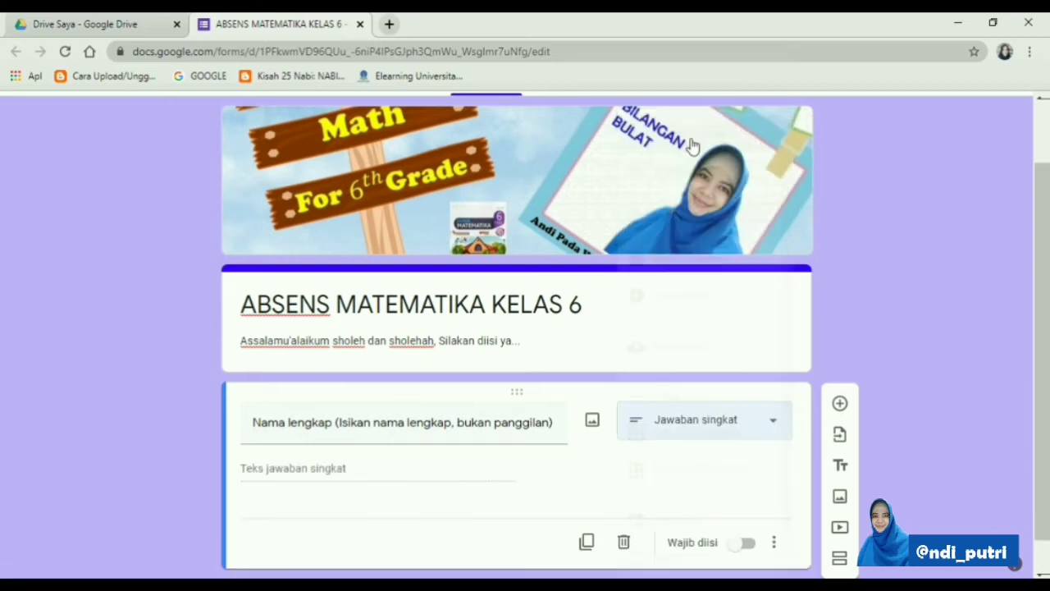
left_click(746, 544)
scroll(789, 456, "down", 1)
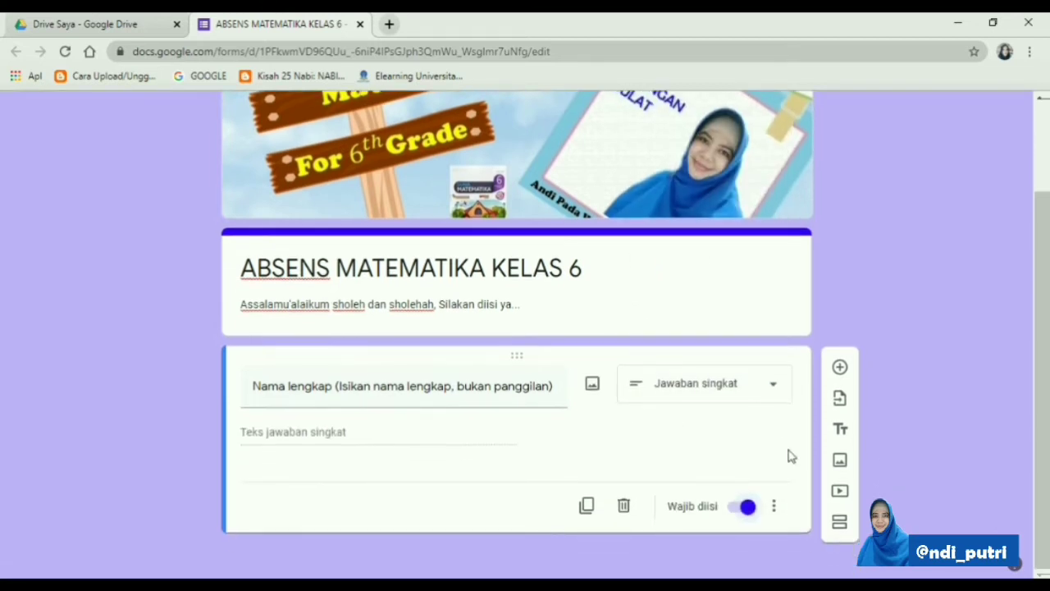
Add a second question titled "Kelas" below the full-name question, with the multiple choice type (Pilihan ganda)
left_click(841, 369)
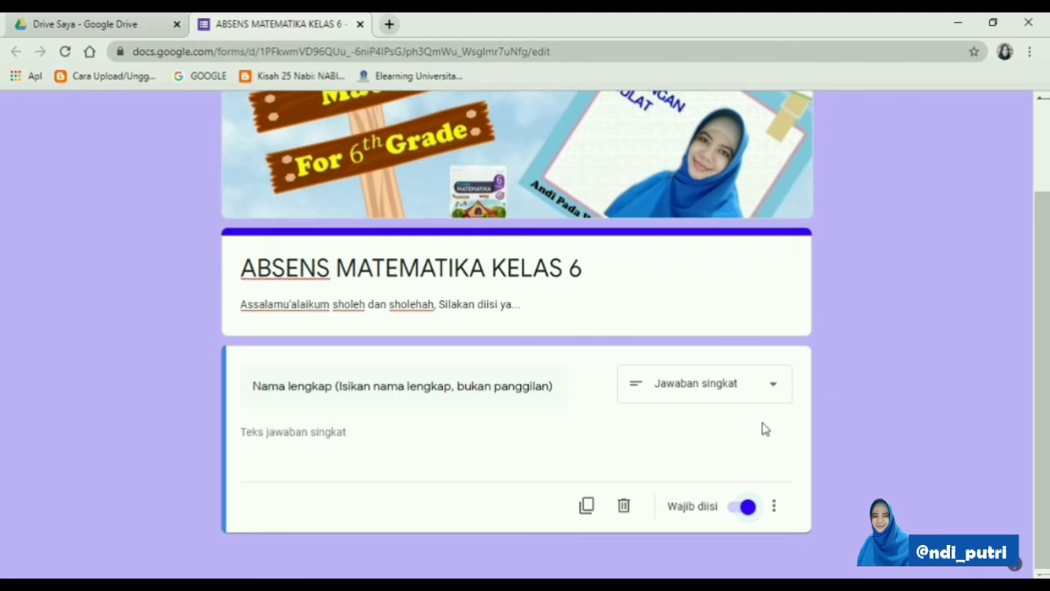
scroll(750, 457, "up", 1)
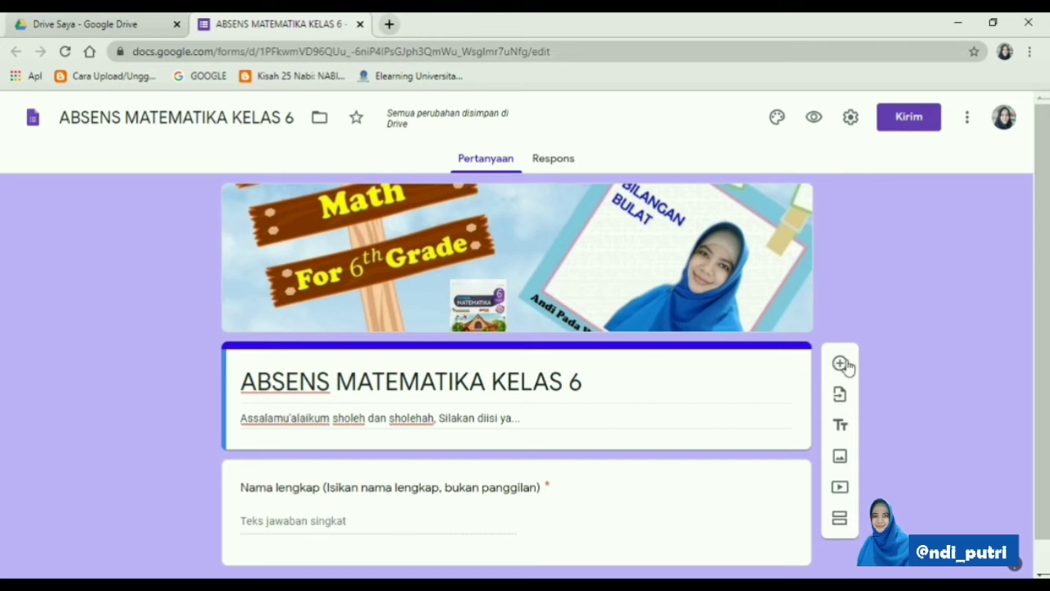
scroll(738, 480, "down", 1)
left_click(665, 486)
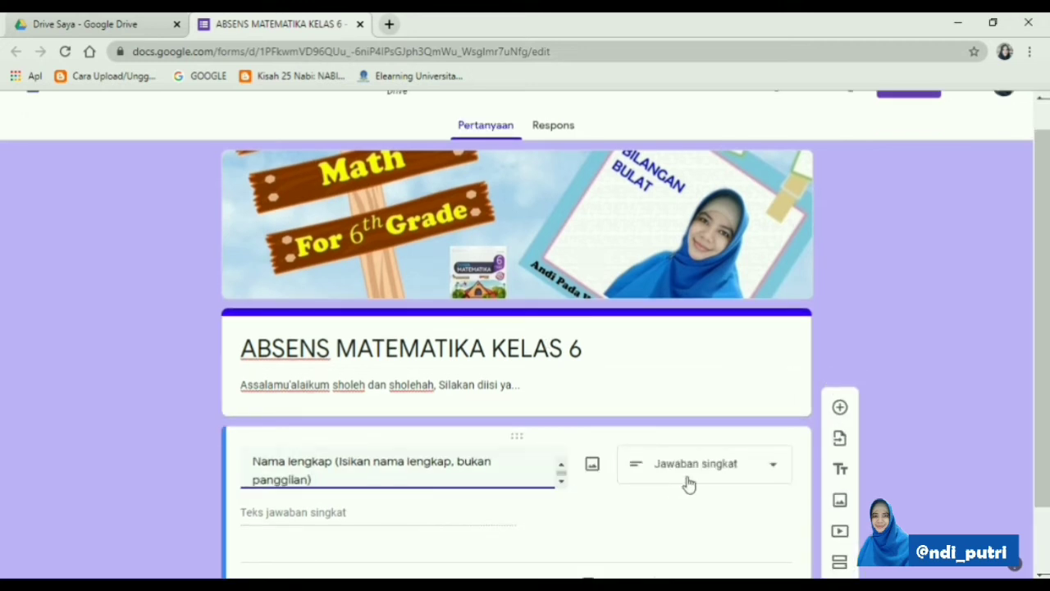
scroll(722, 472, "down", 1)
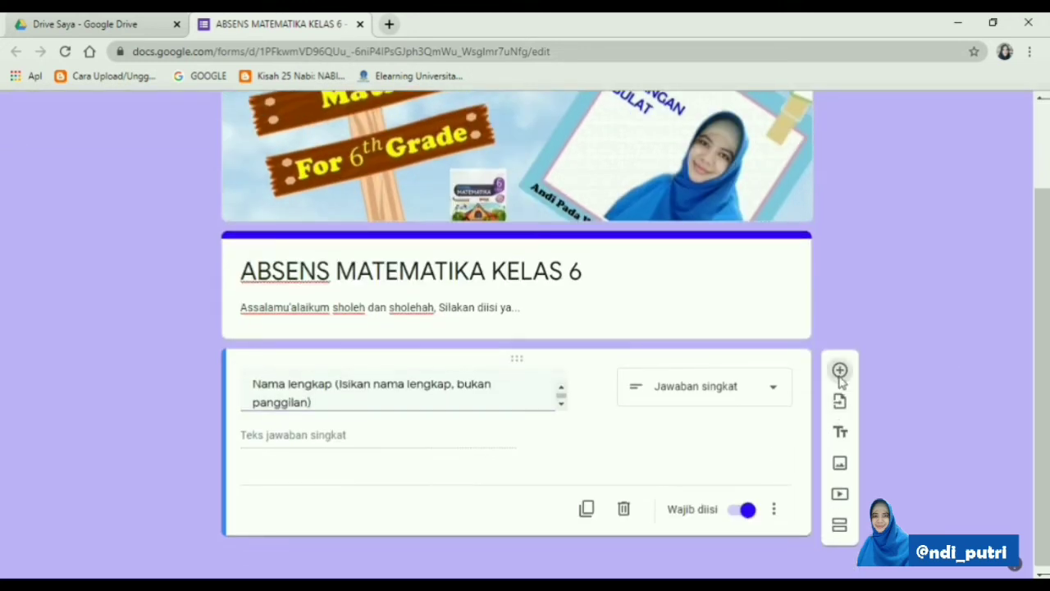
left_click(839, 372)
type("Kelas")
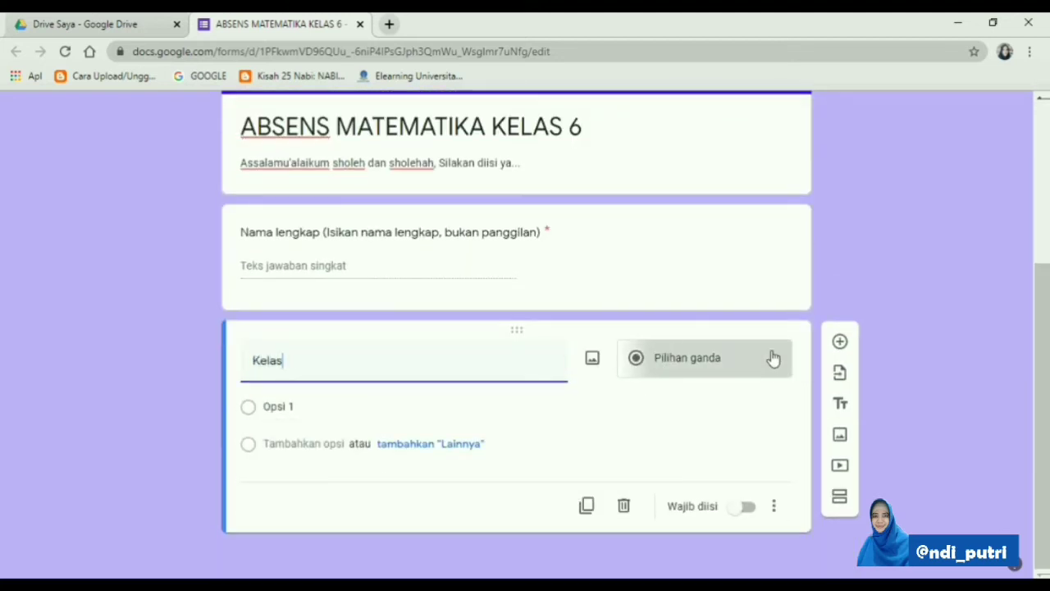
left_click(770, 357)
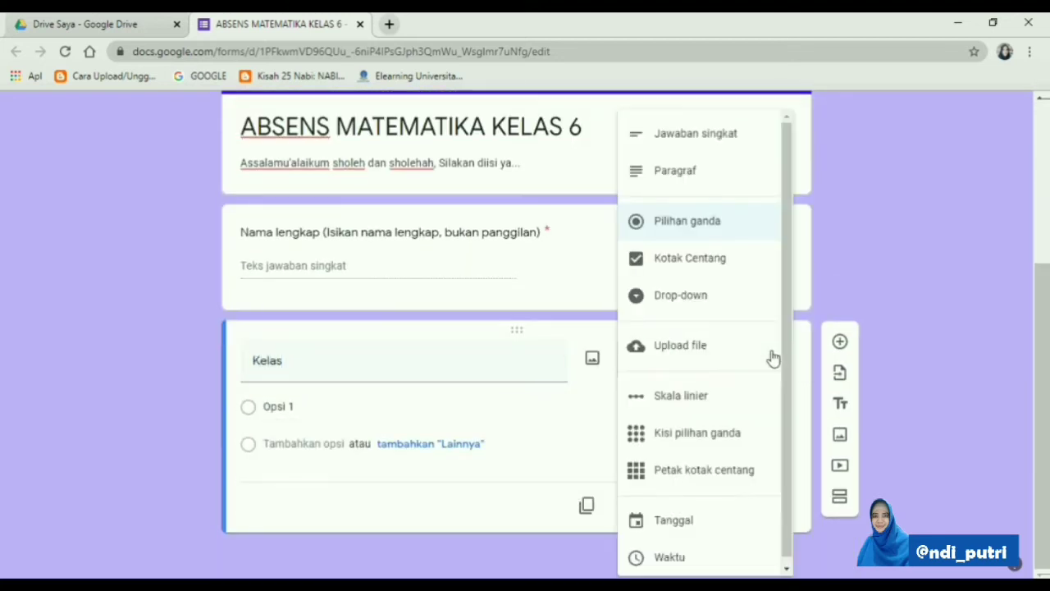
left_click(680, 230)
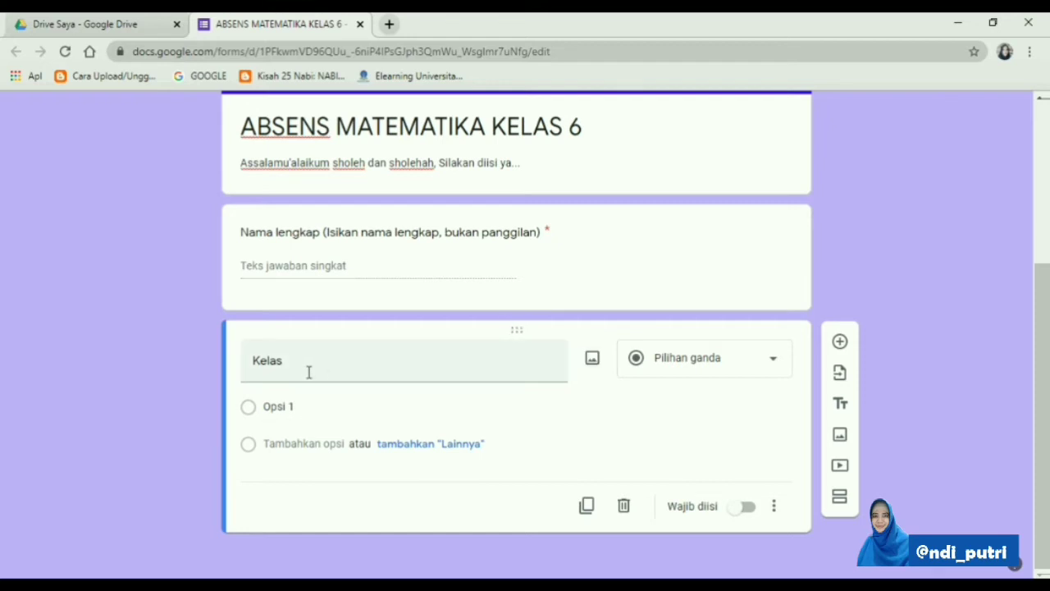
Make the "Kelas" question required and give it the options 6A, 6B and 6C
left_click(744, 509)
left_click(309, 404)
type("6A")
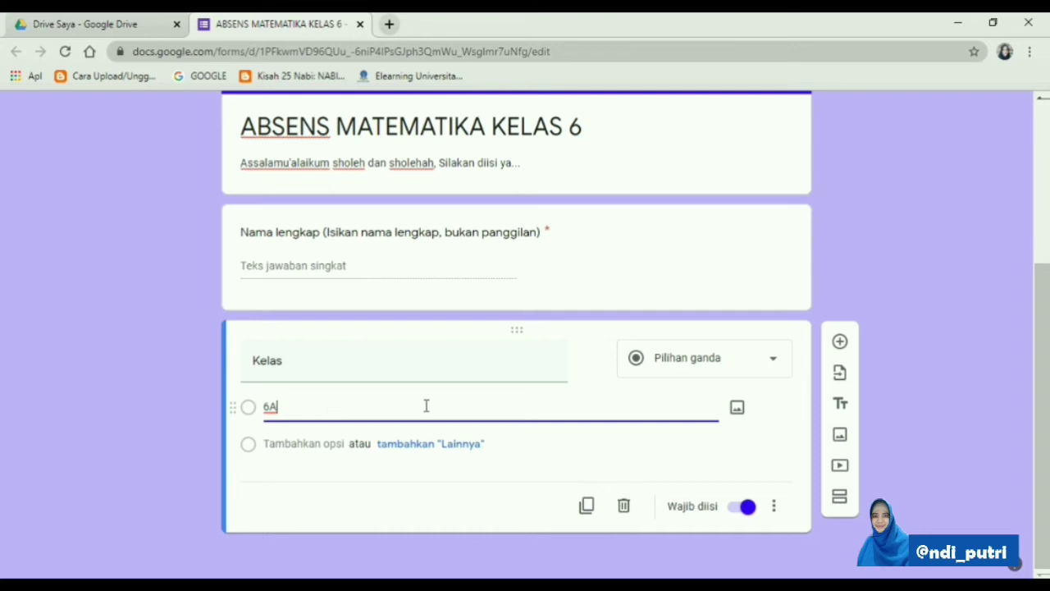
left_click(316, 443)
type("6B")
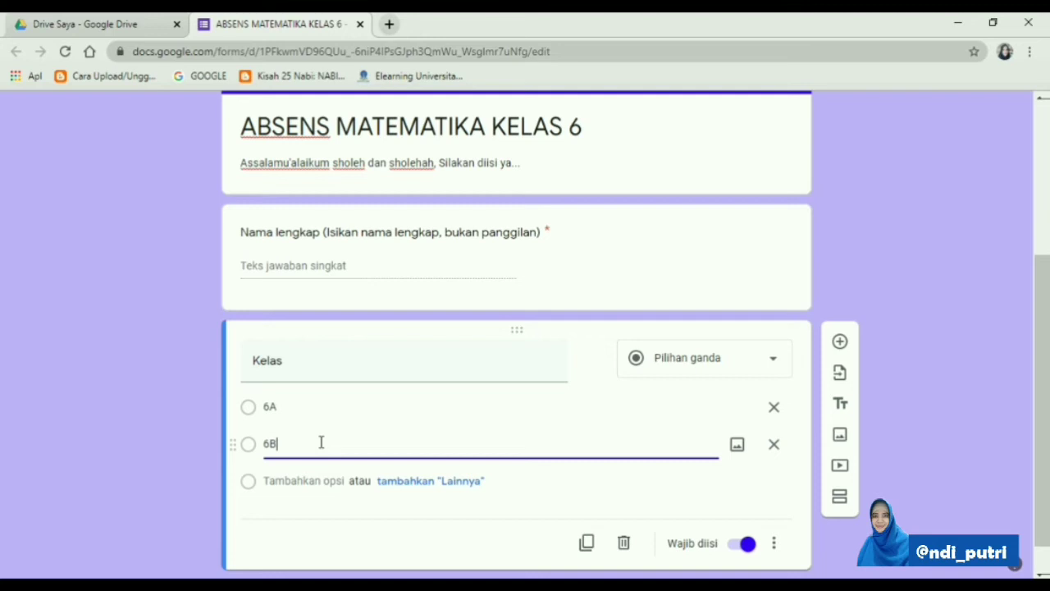
left_click(304, 481)
type("6C")
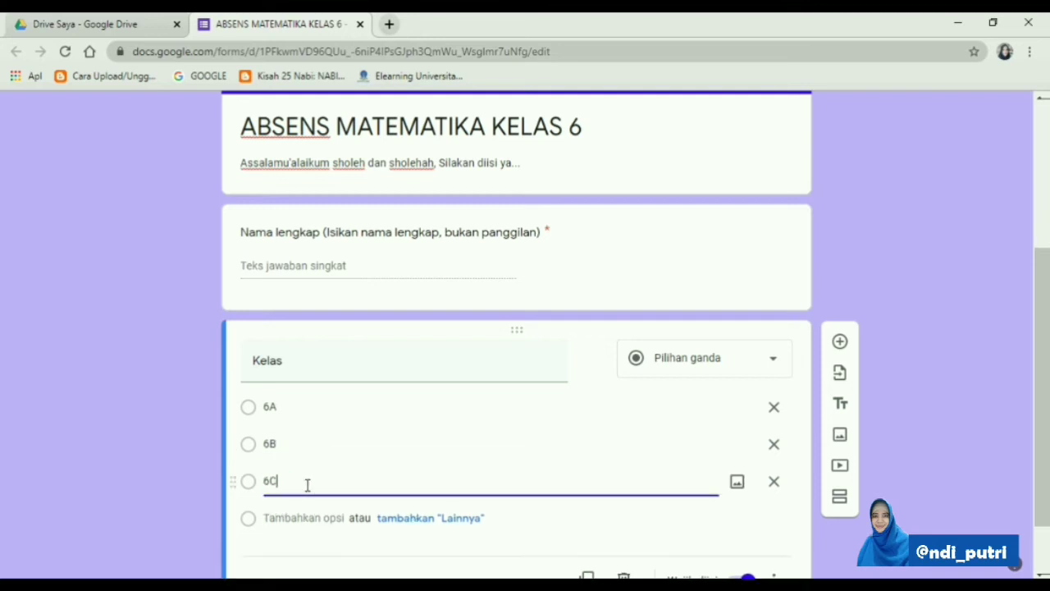
Add a third question below "Kelas" with the text "Apakah sudah memiliki Buku Dunia Matematika Kelas 6?"
scroll(549, 445, "down", 1)
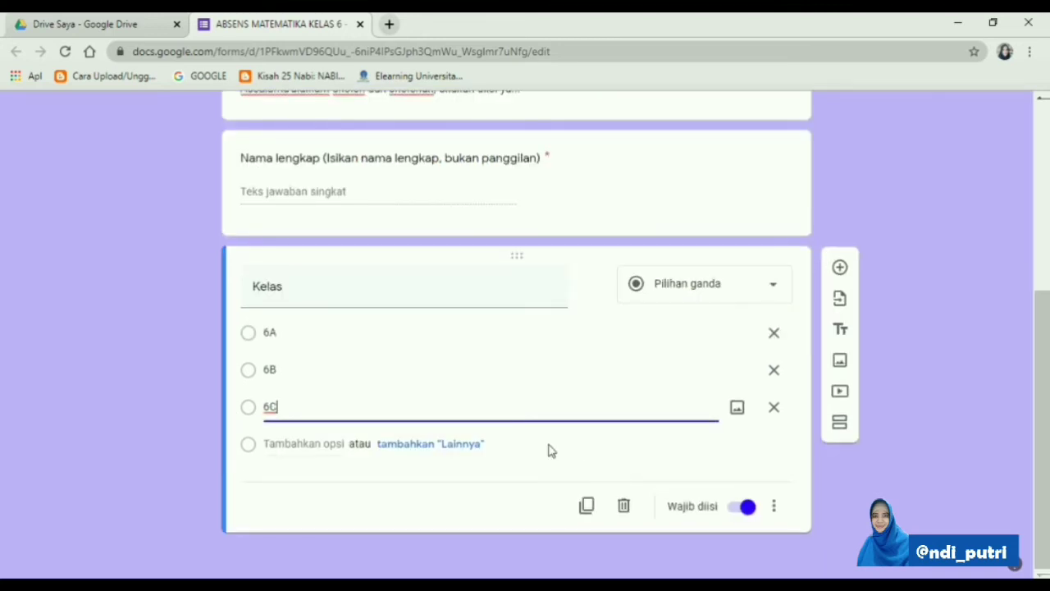
left_click(842, 274)
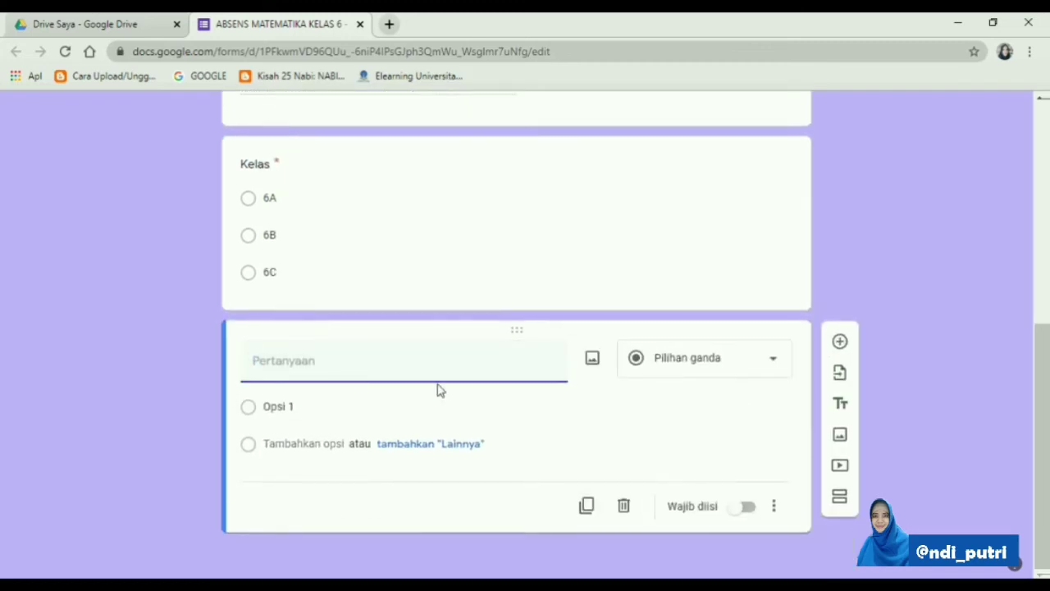
type("Apaa")
type("kah memi")
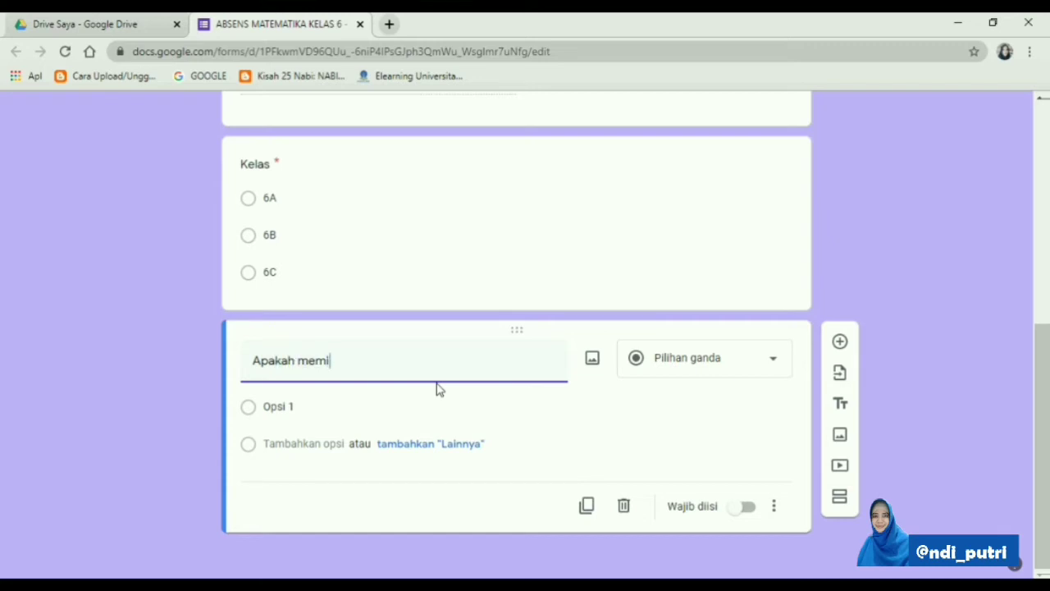
type("liki")
key("BackSpace")
key("BackSpace")
key("BackSpace")
type("ki")
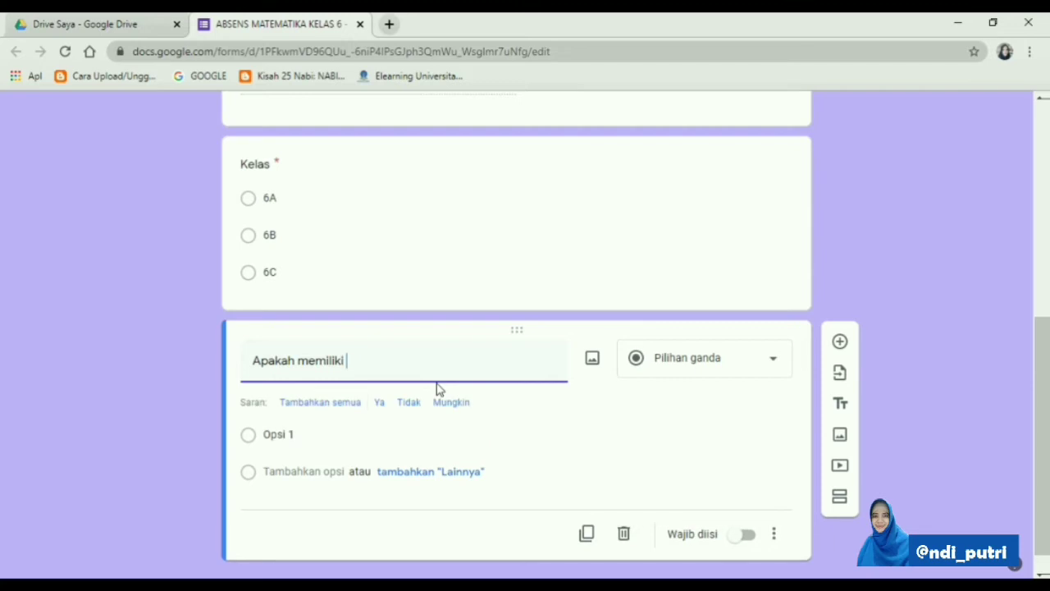
type("Buda")
left_click(297, 361)
type("sudah")
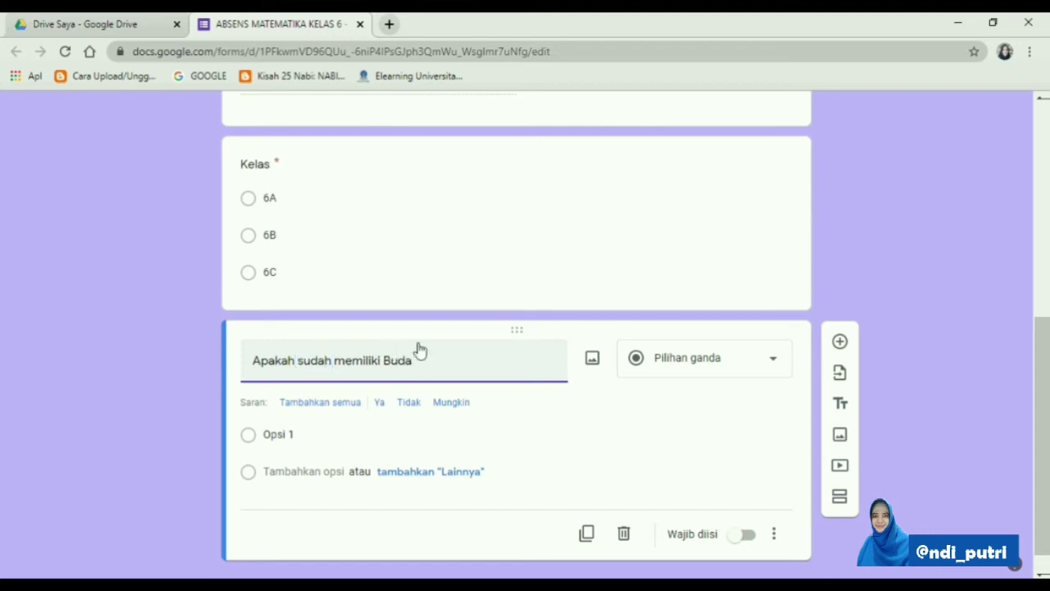
key("BackSpace")
key("BackSpace")
type("ku ")
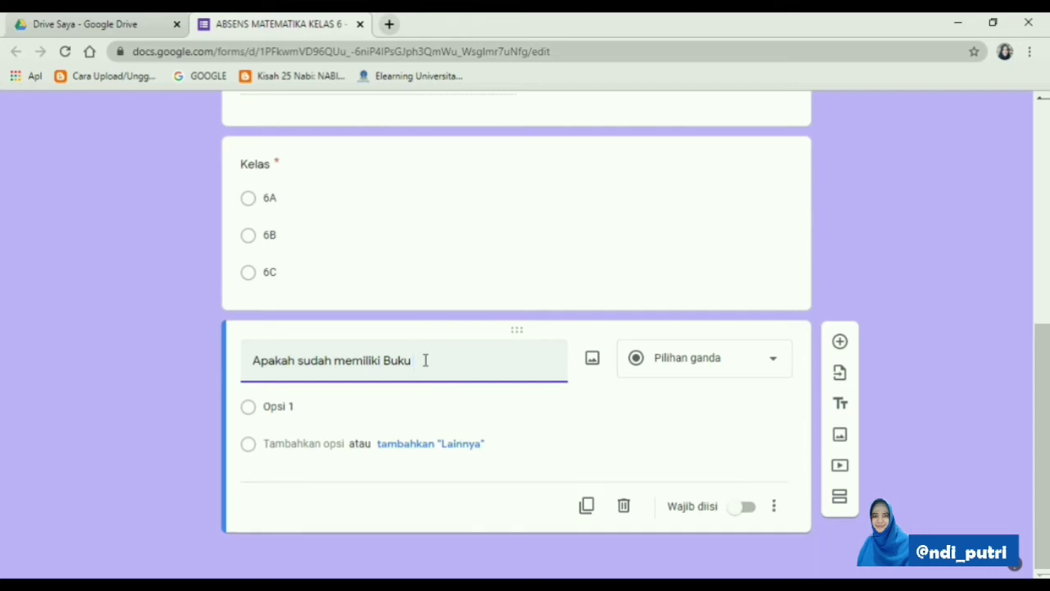
type("Dunia Matematika Kelas 6")
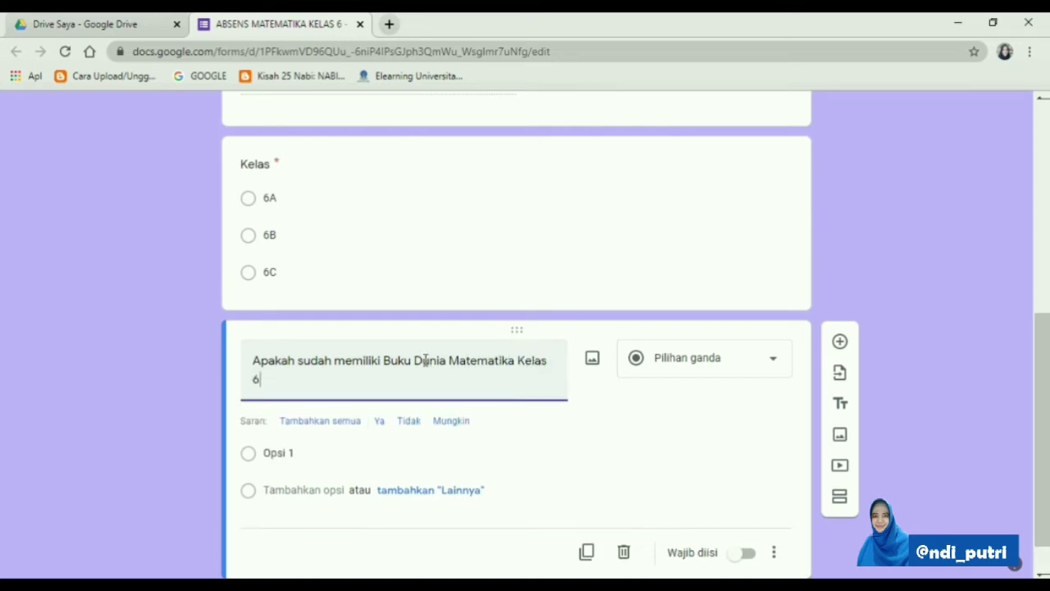
type("?")
Insert the image Picture1.png from the Matematika folder into the book question
left_click(599, 361)
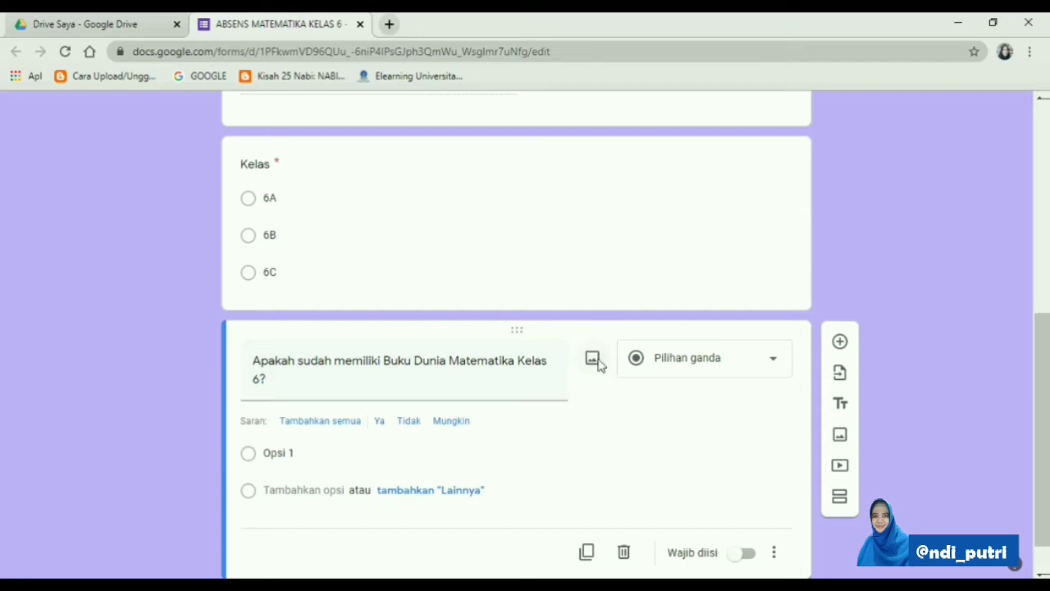
left_click(525, 435)
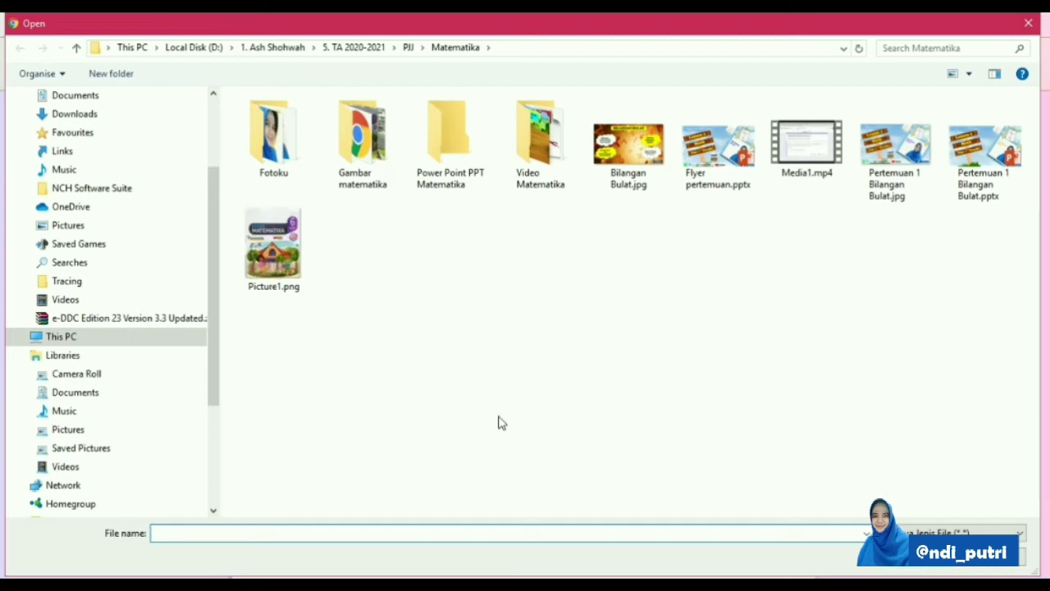
left_click(270, 287)
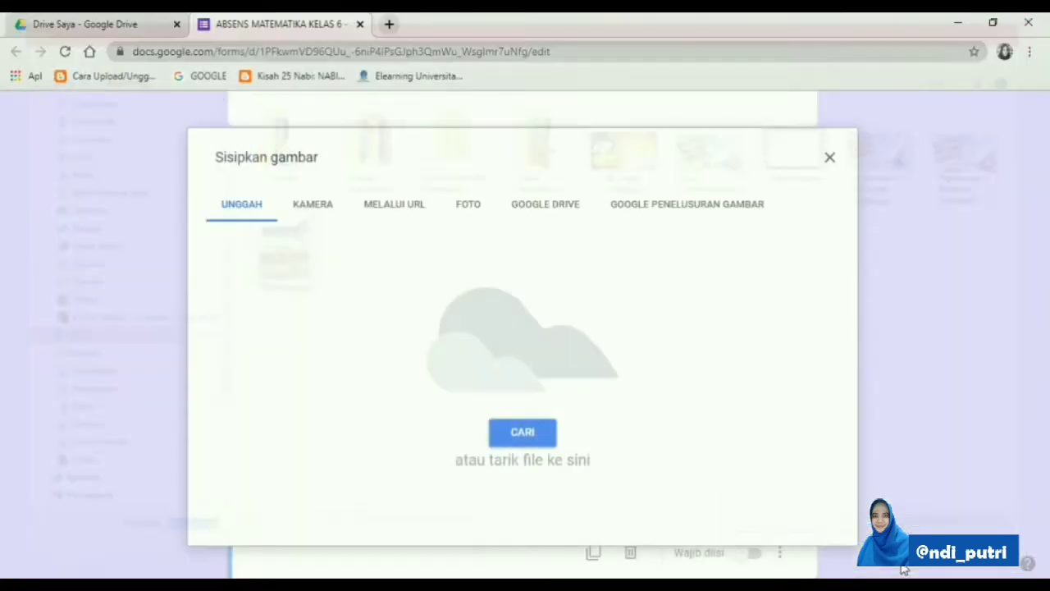
left_click(904, 572)
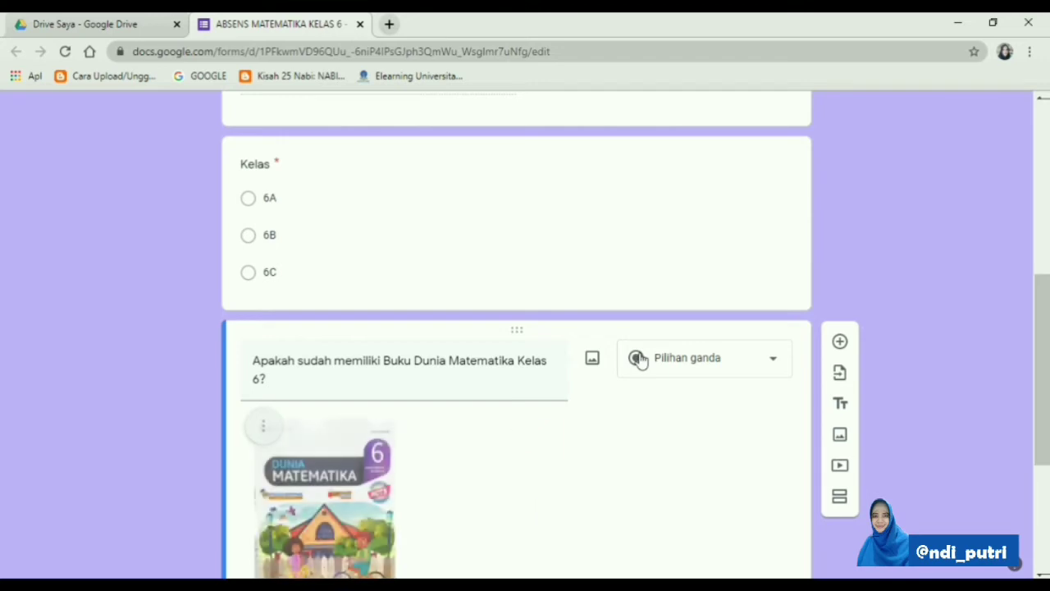
Keep the book question as multiple choice (Pilihan ganda), give it the options "Sudah" and "Belum", and make it required
scroll(639, 359, "down", 3)
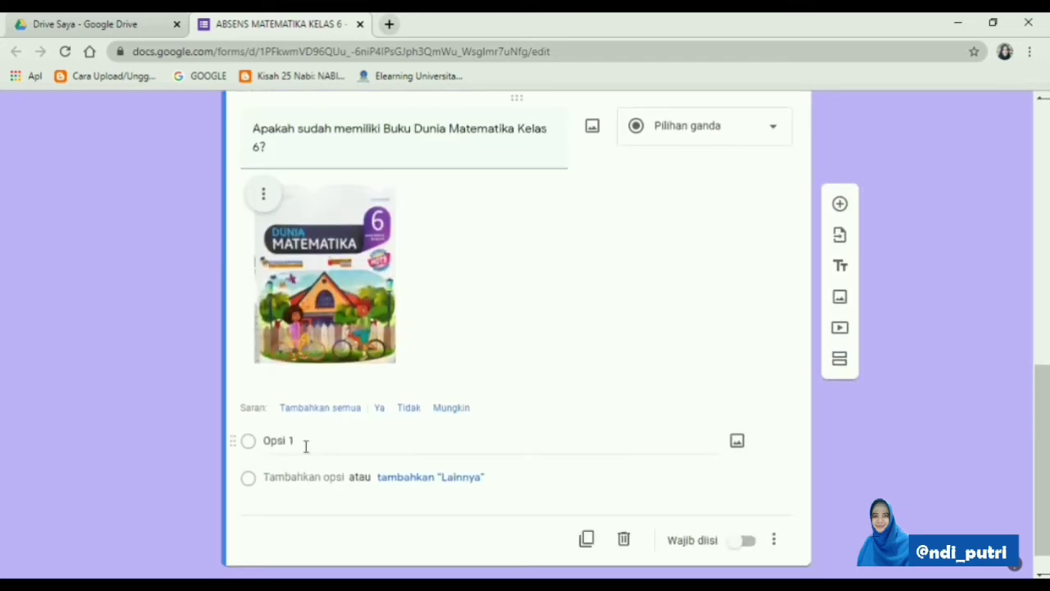
left_click(779, 134)
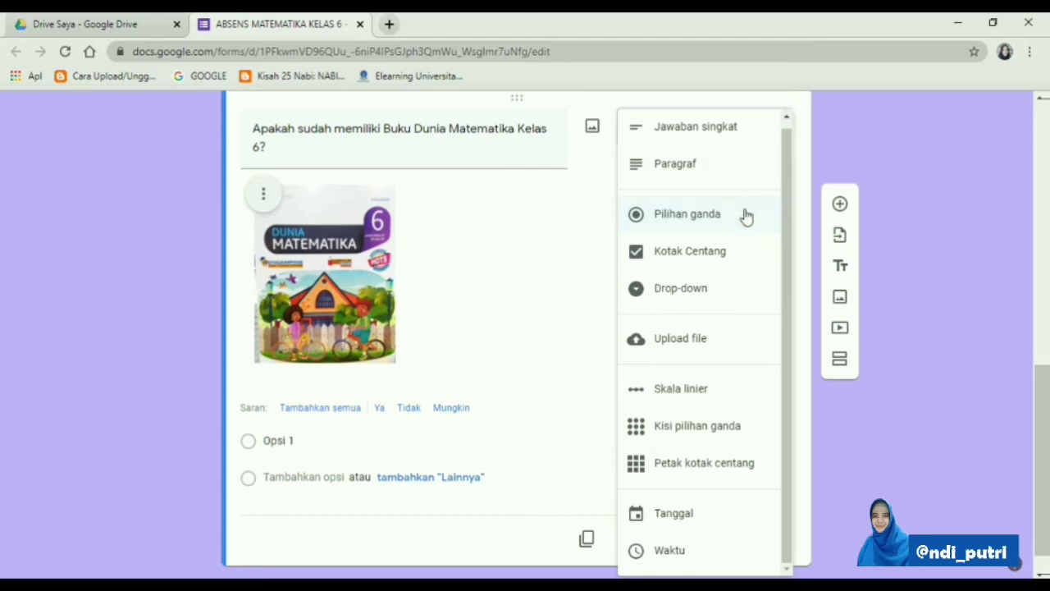
left_click(719, 225)
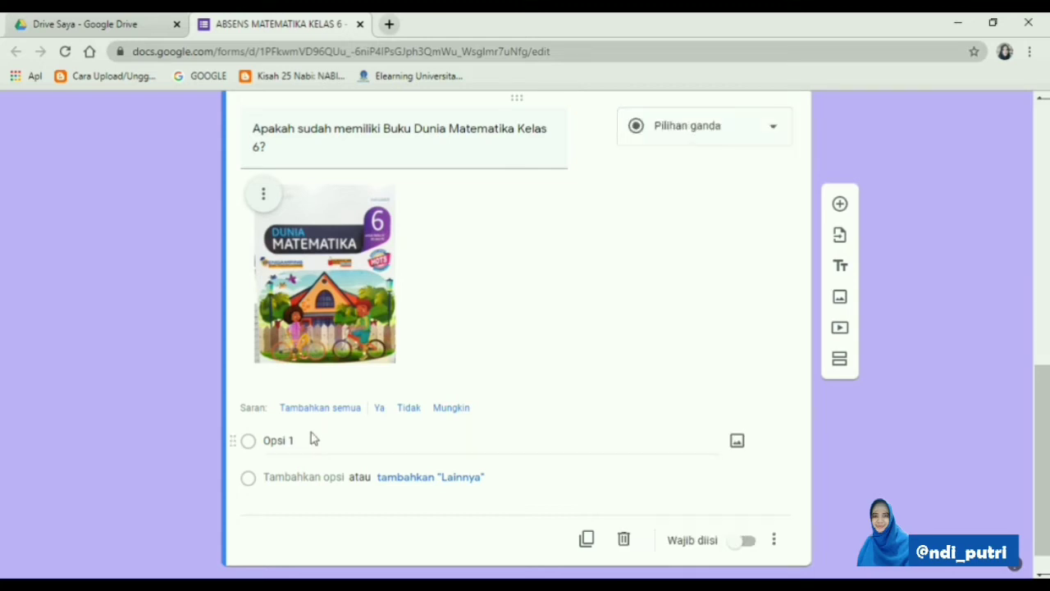
left_click(291, 440)
type("Sudah")
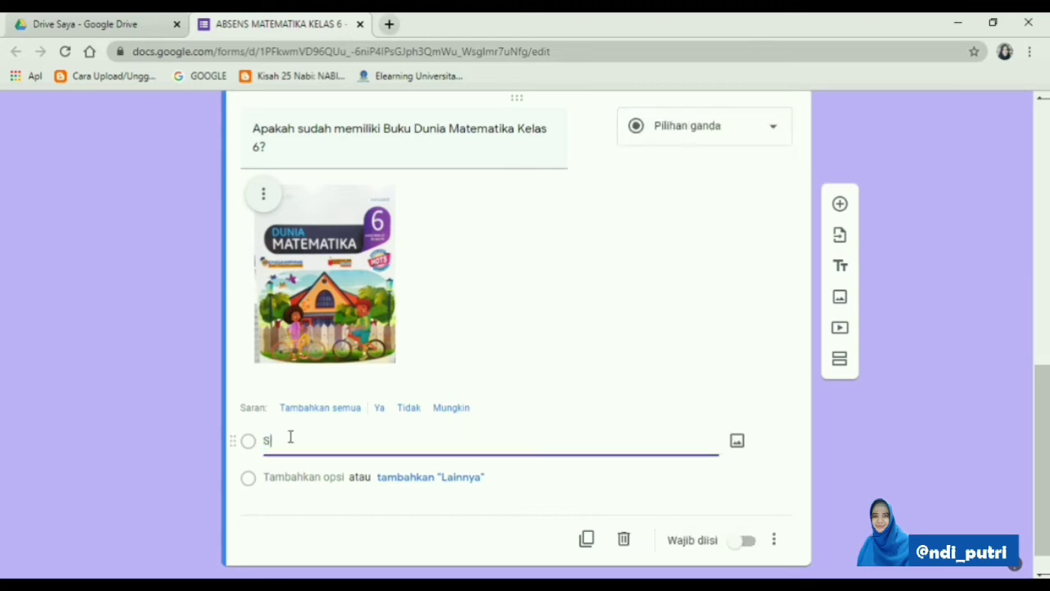
left_click(288, 475)
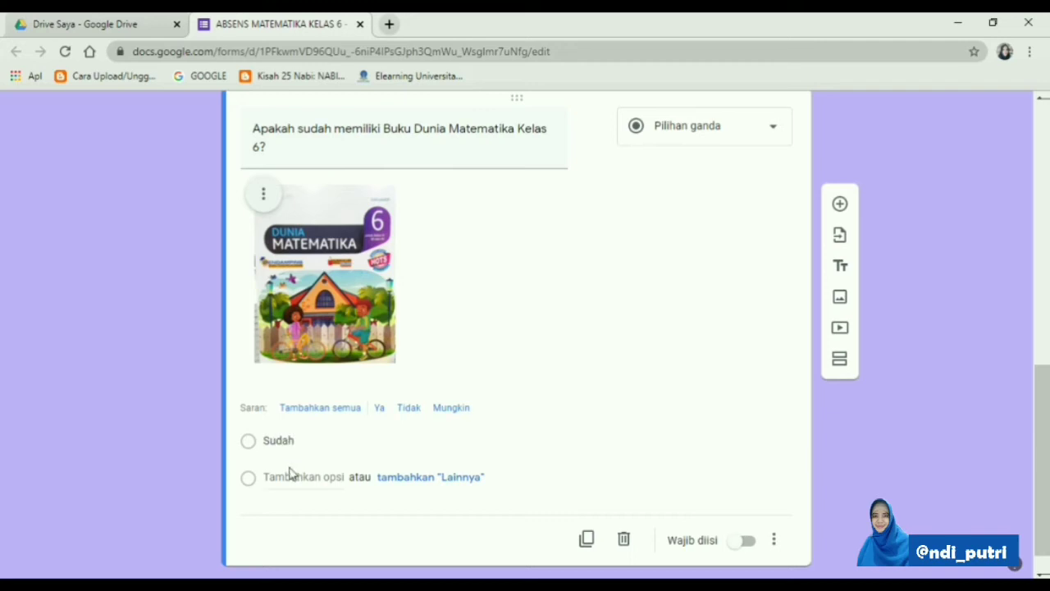
type("Belum")
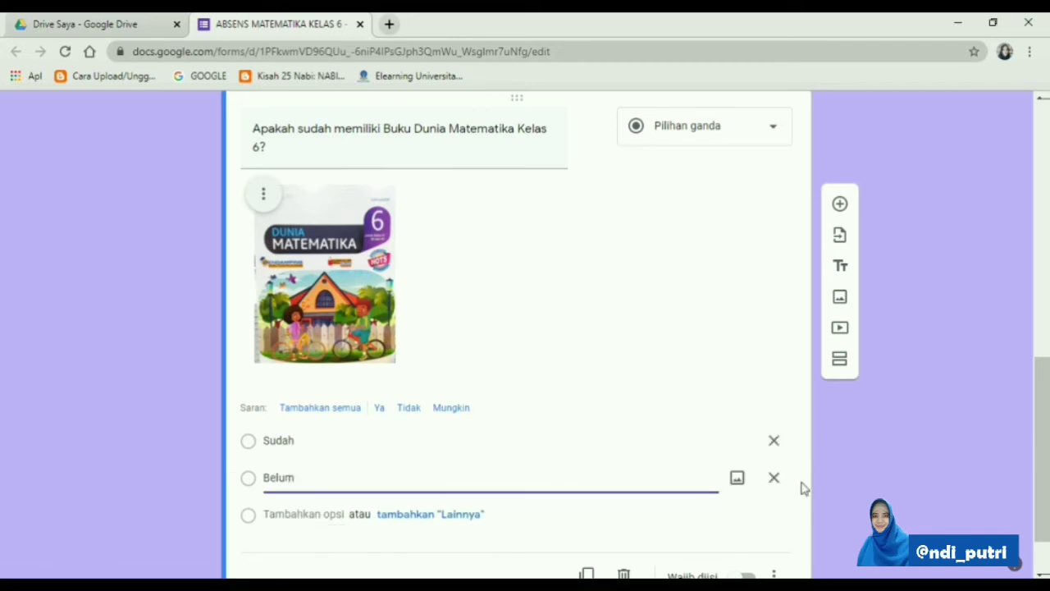
scroll(779, 500, "down", 1)
left_click(746, 509)
Review the form's questions in the editor and in the respondent preview, and return to the editor
scroll(710, 446, "up", 10)
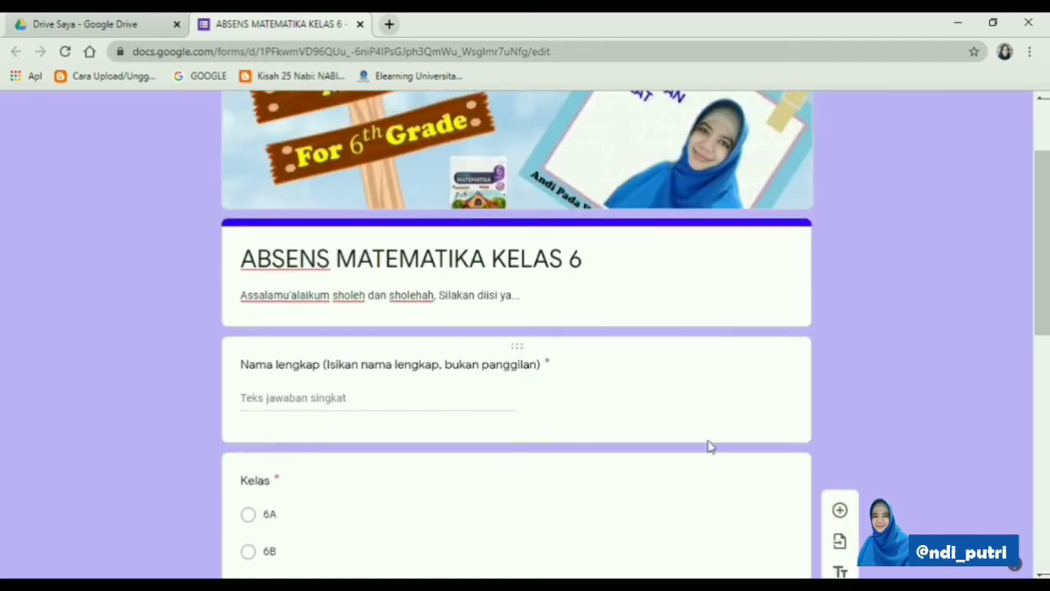
scroll(709, 441, "down", 6)
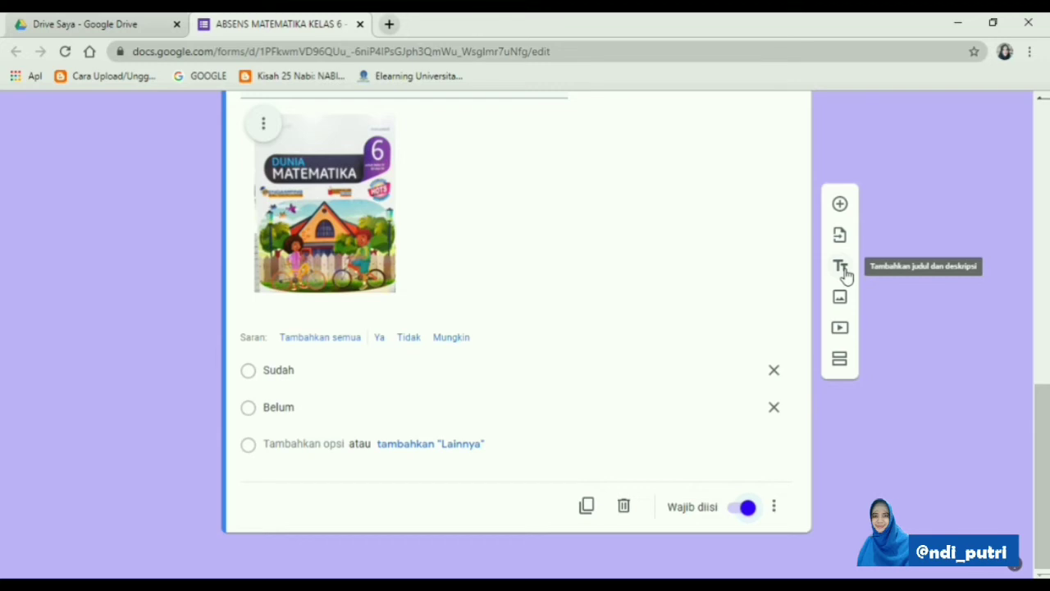
scroll(708, 274, "up", 8)
scroll(708, 270, "down", 8)
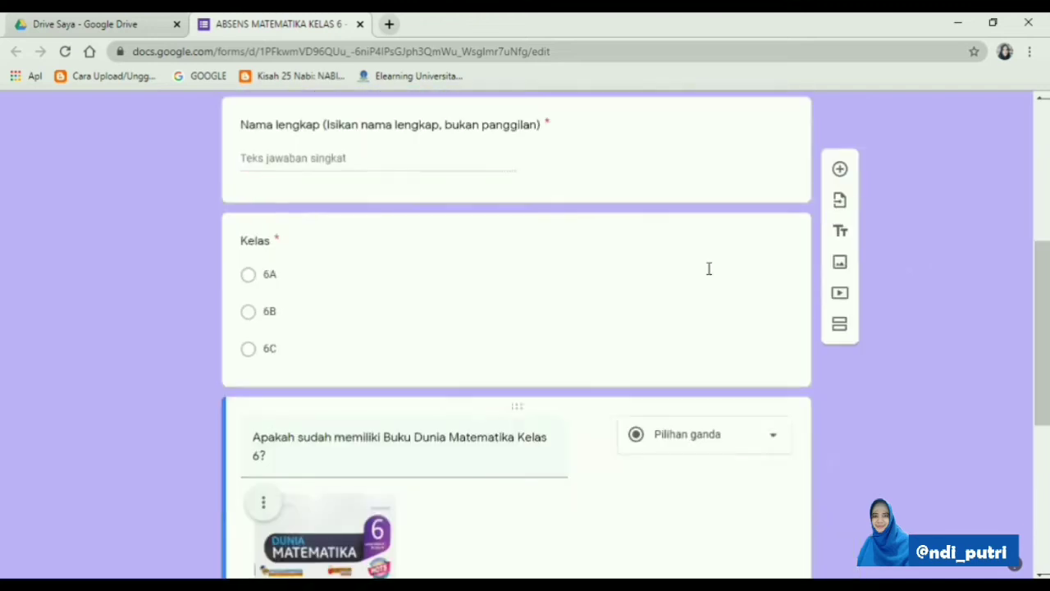
scroll(708, 274, "up", 10)
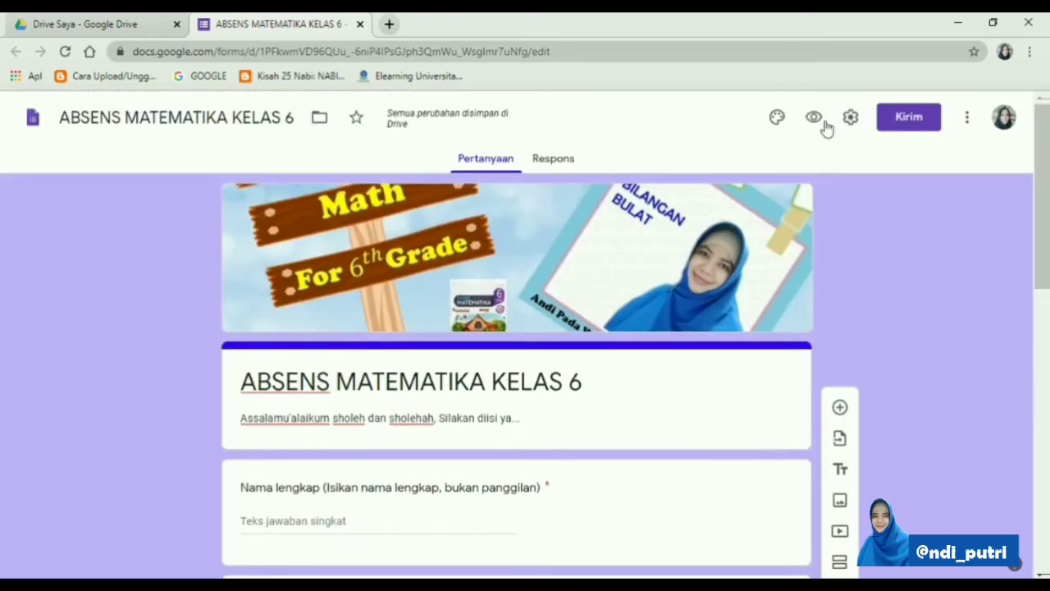
left_click(814, 119)
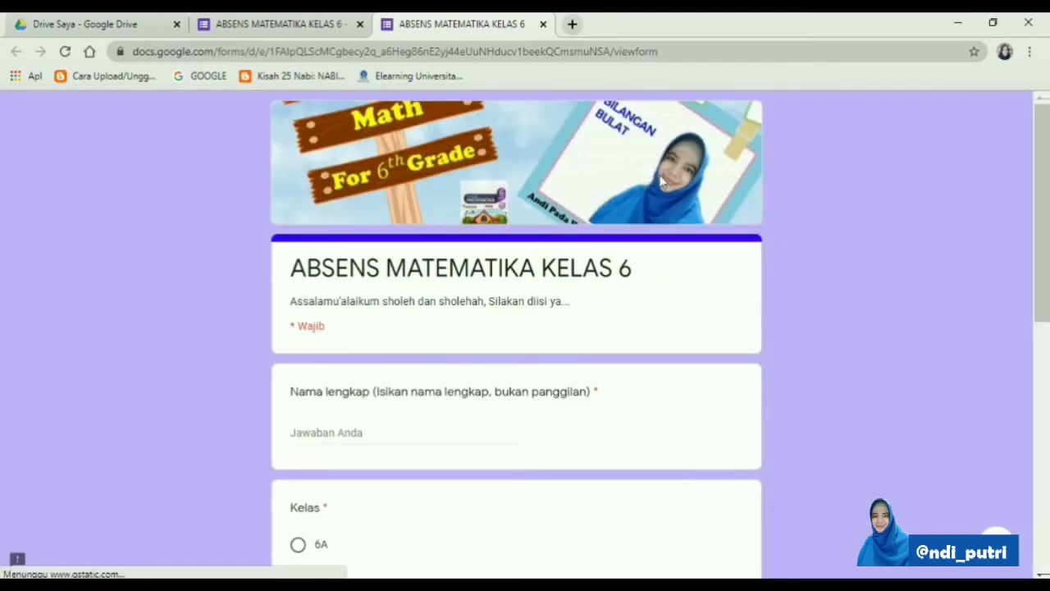
scroll(657, 222, "down", 4)
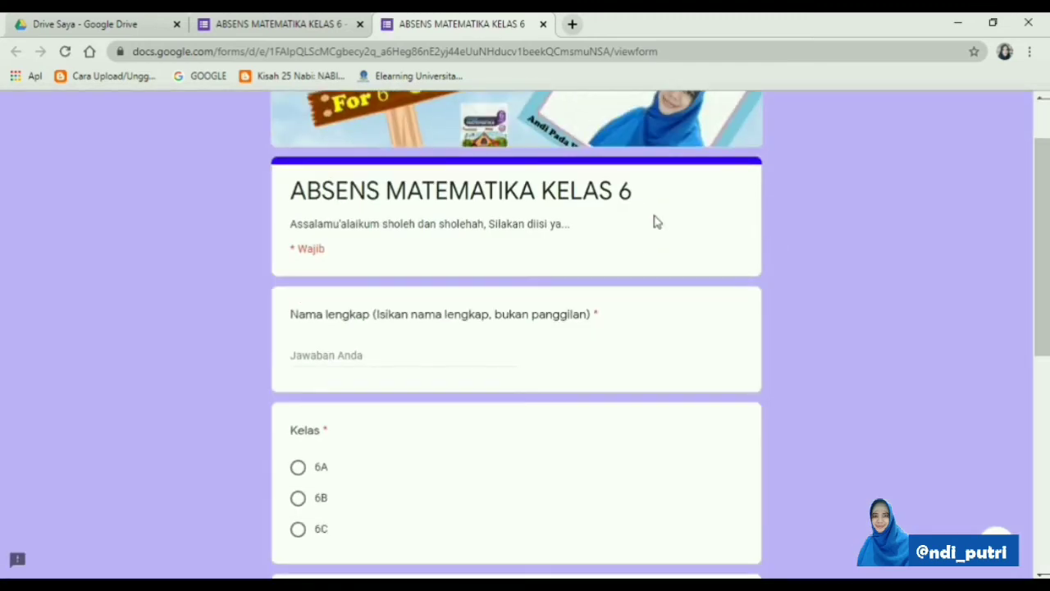
scroll(657, 221, "down", 3)
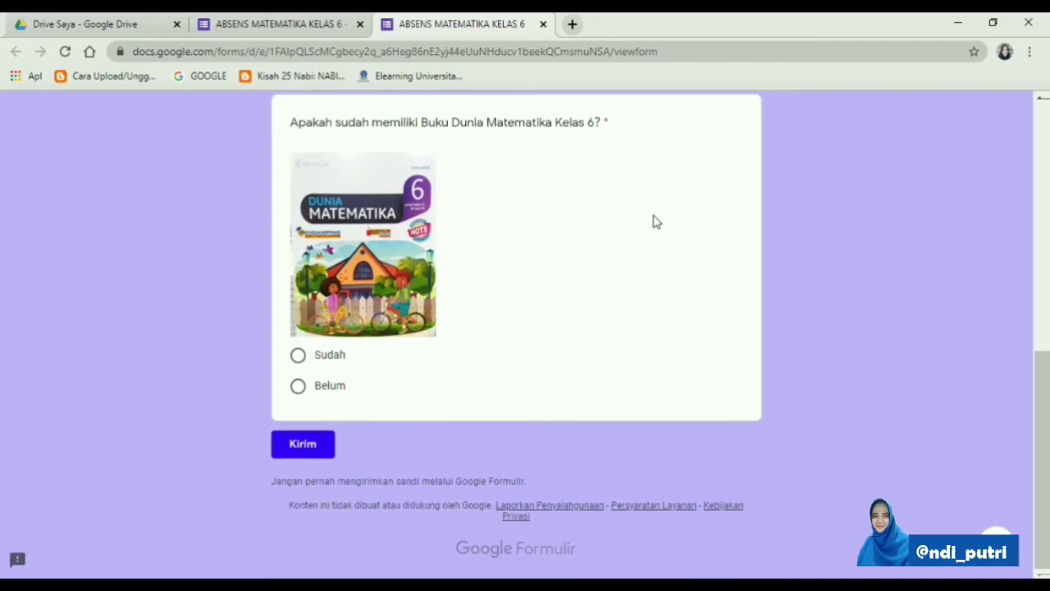
scroll(657, 221, "up", 8)
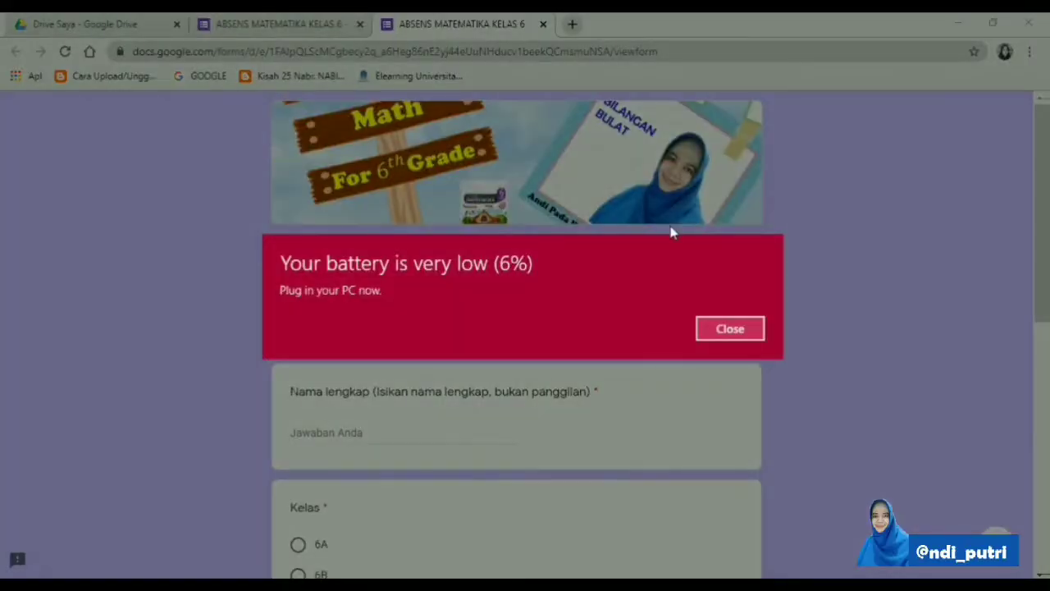
left_click(731, 328)
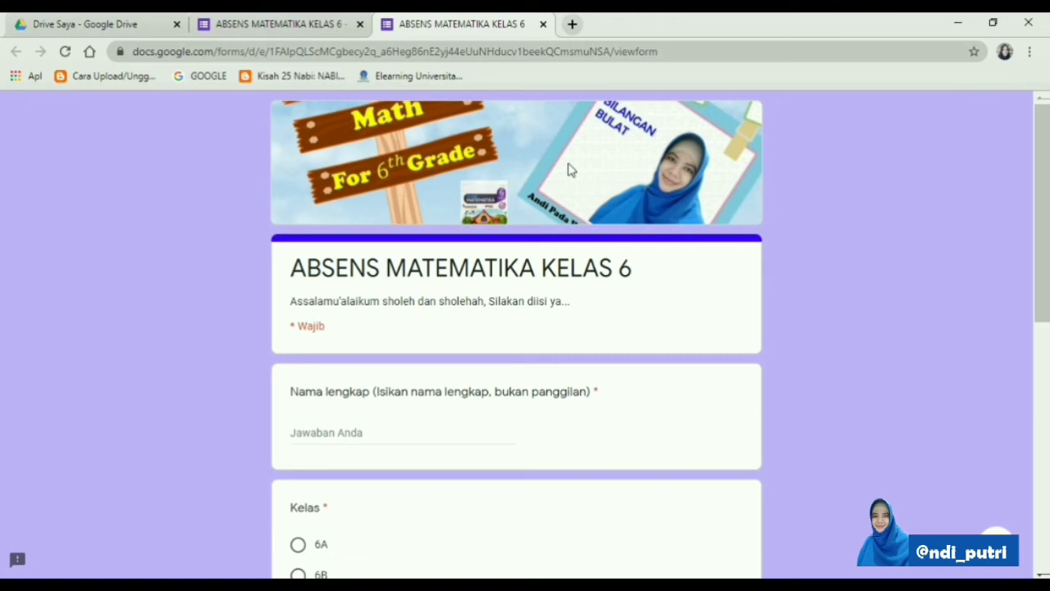
left_click(542, 24)
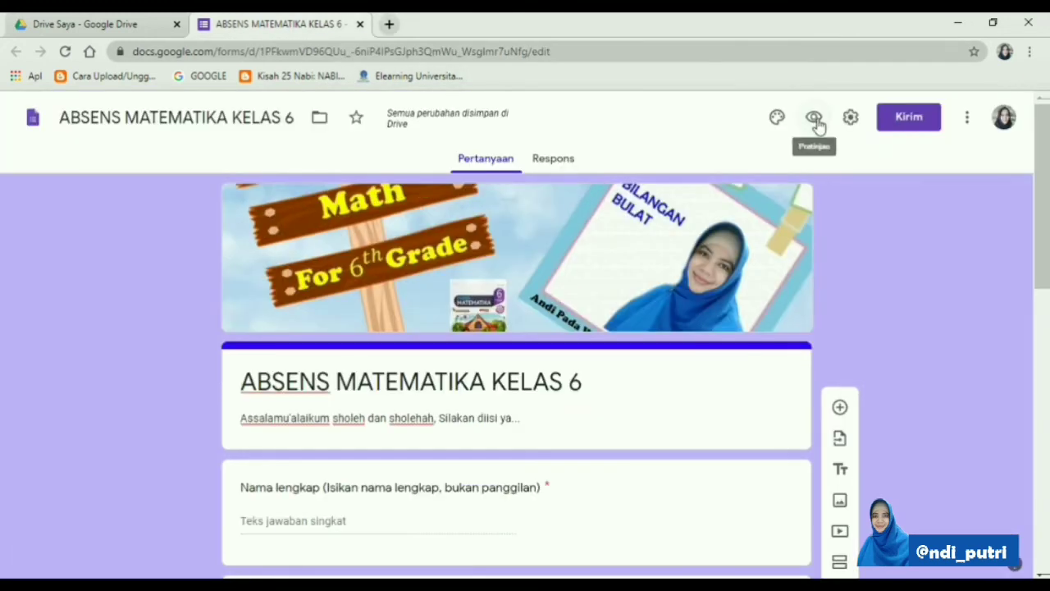
Limit the form to 1 response, set its confirmation message to "Terima kasih sholeh sholehah, yuk kita mulai pembelajarannya...", and save the settings
left_click(849, 120)
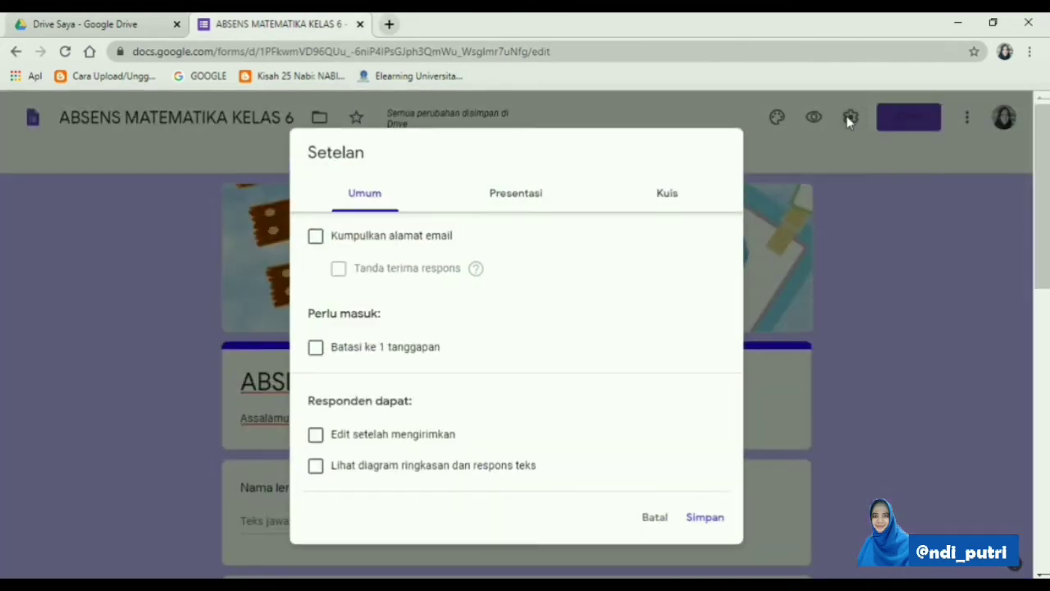
left_click(317, 351)
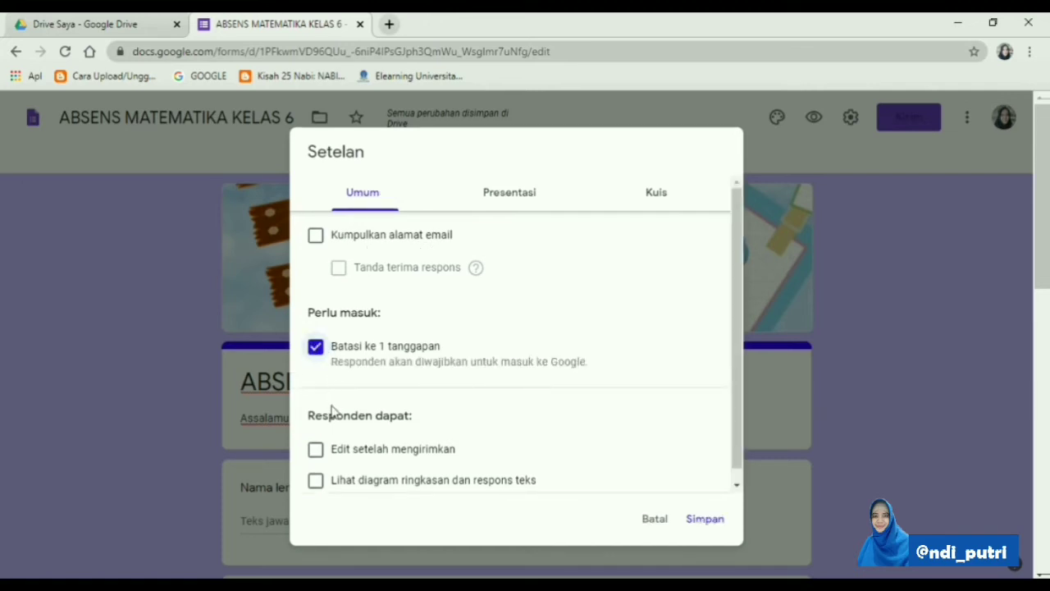
left_click(520, 197)
left_click(399, 365)
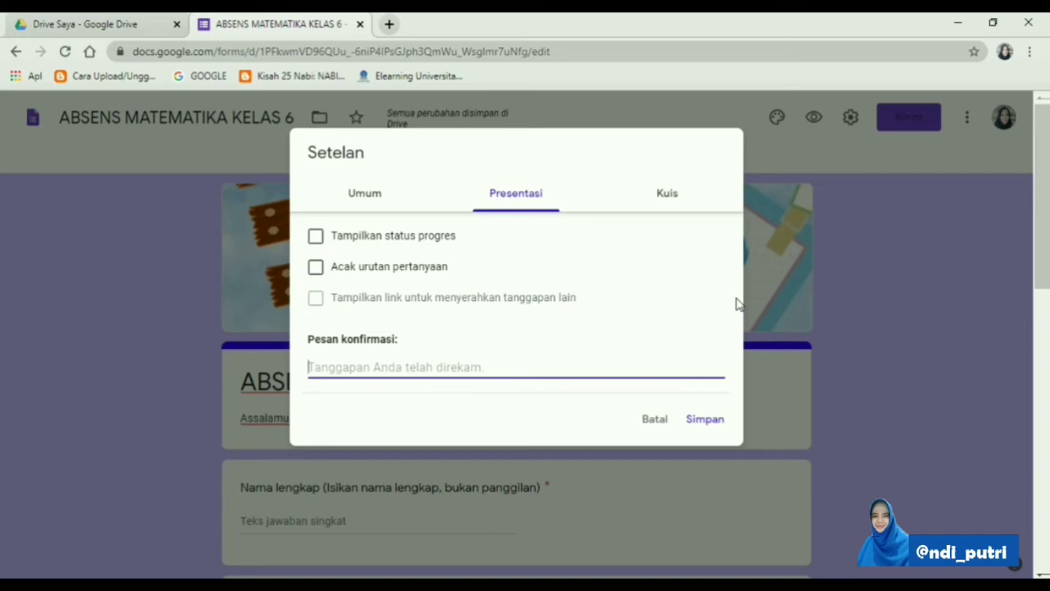
type("Terima")
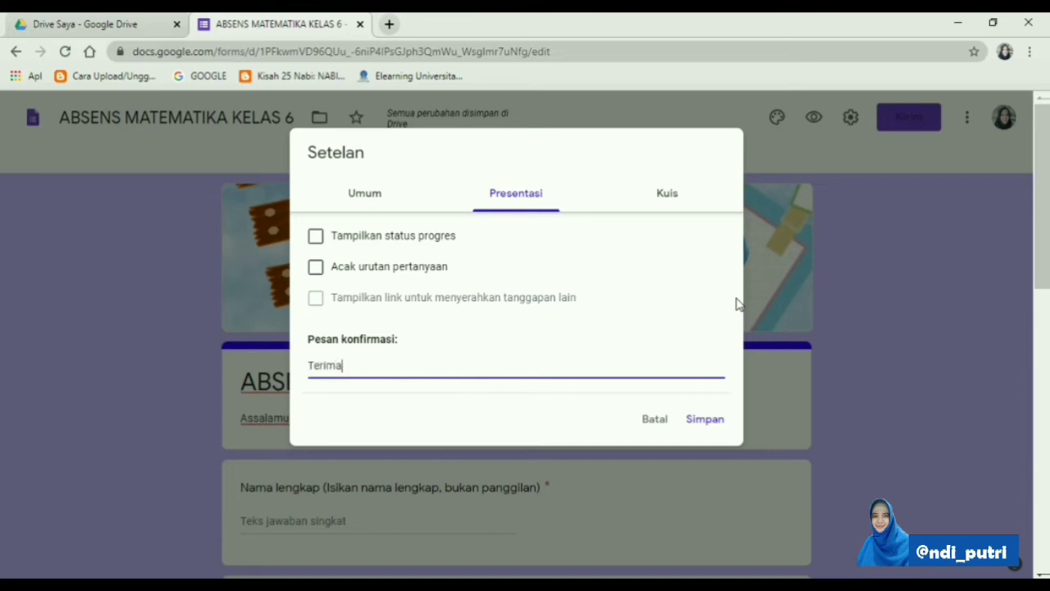
type(" kasih sholeh sholehah, ")
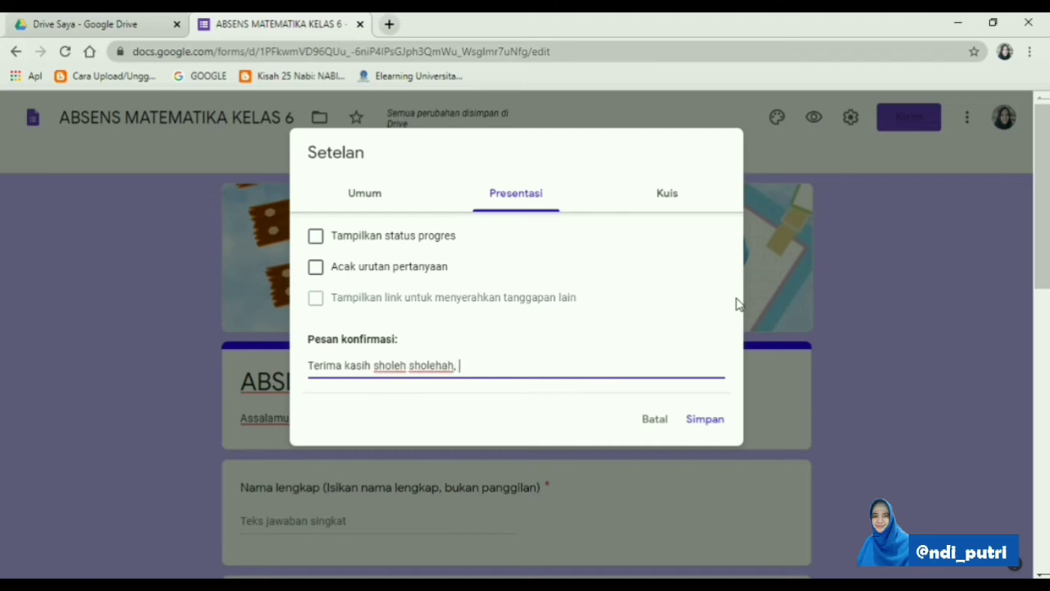
type("yul kita mulai pembelajara")
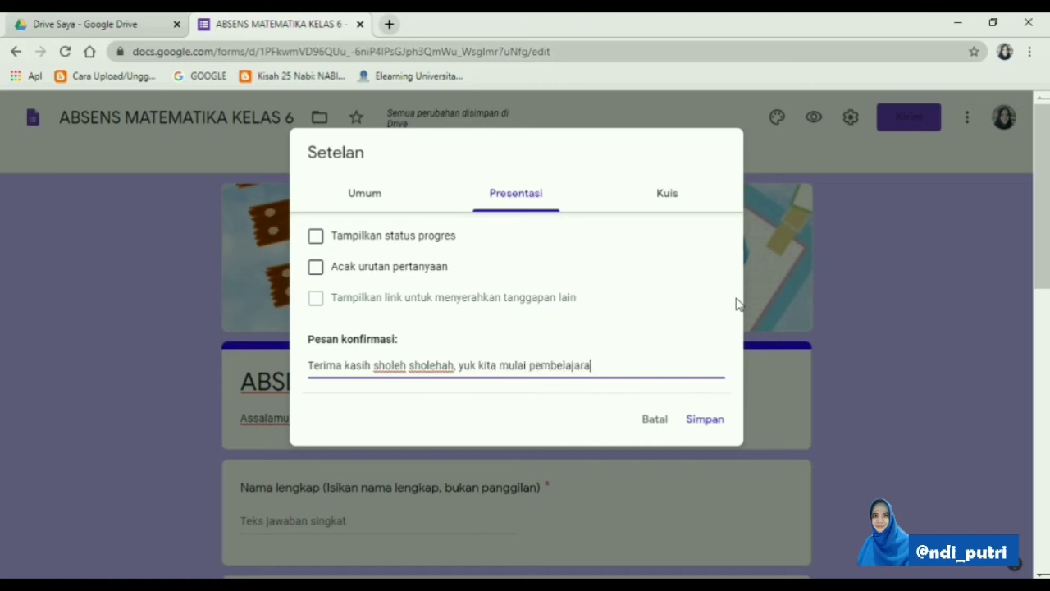
type("n ya...")
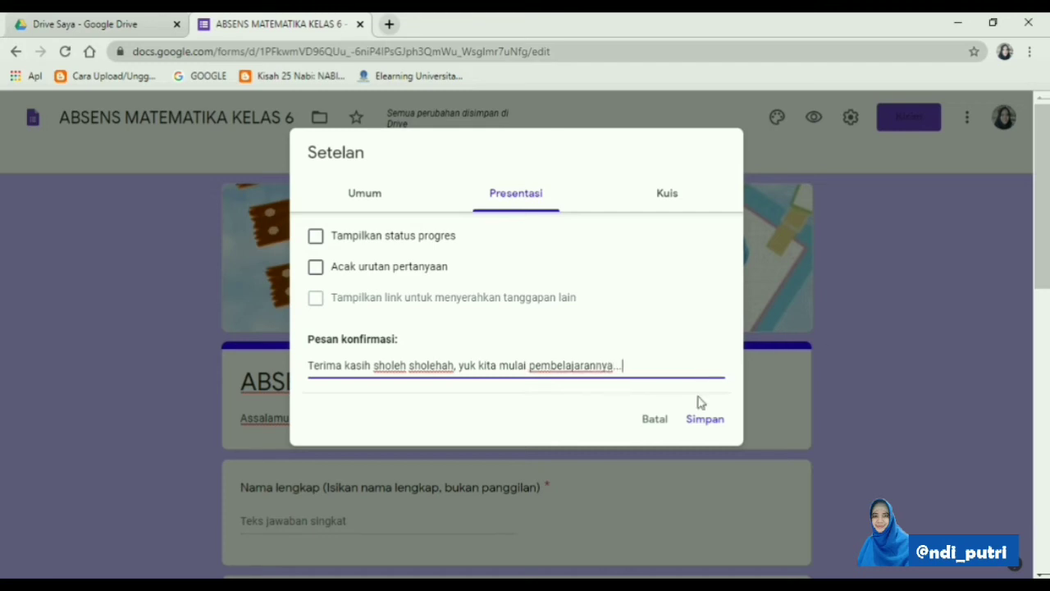
left_click(663, 199)
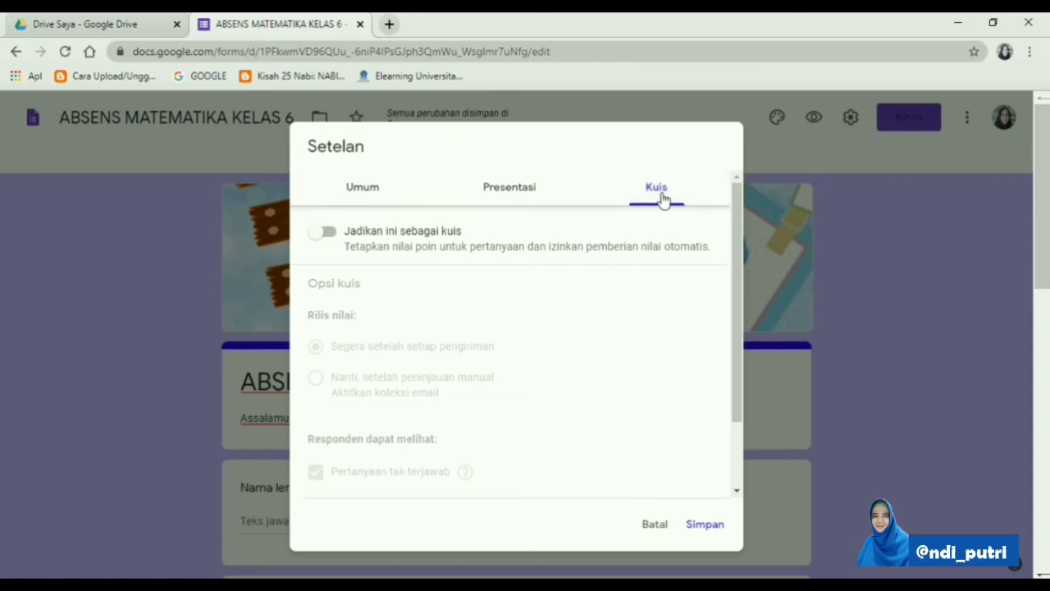
left_click(519, 193)
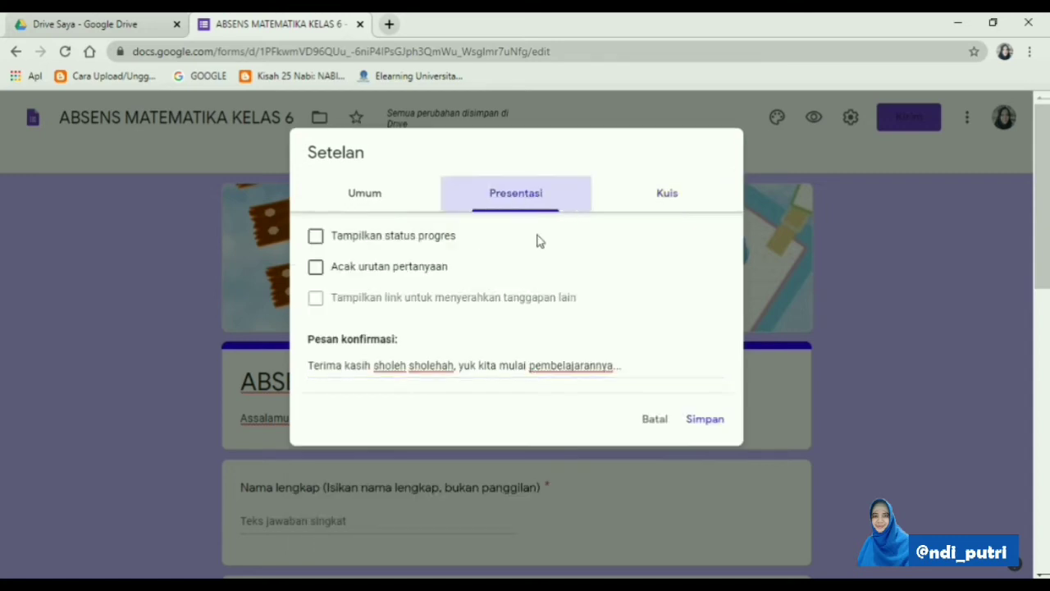
left_click(704, 419)
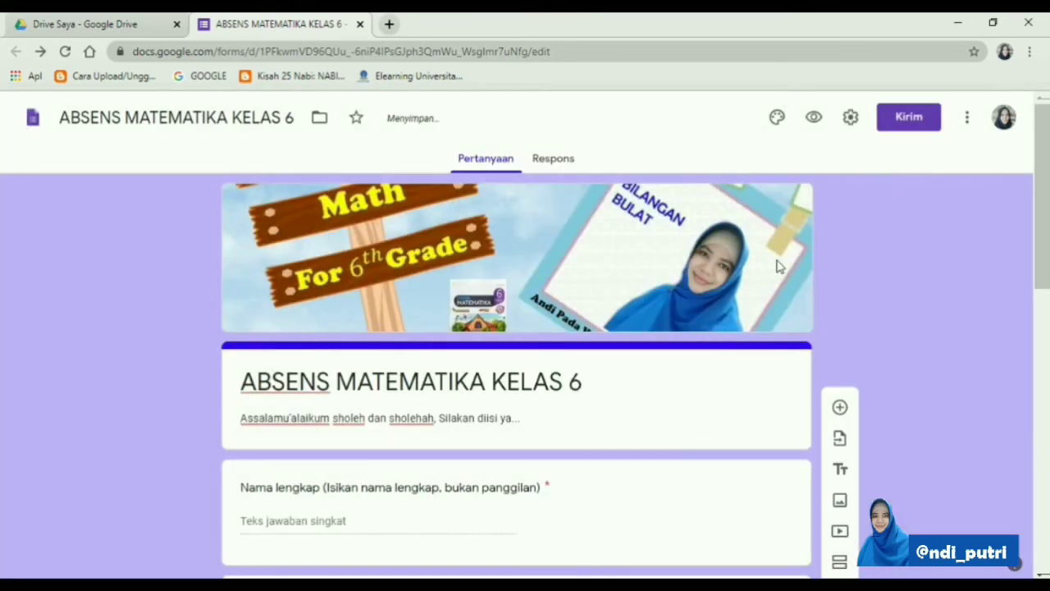
Check the form in the respondent preview, and copy its full, unshortened share link to the clipboard
left_click(814, 119)
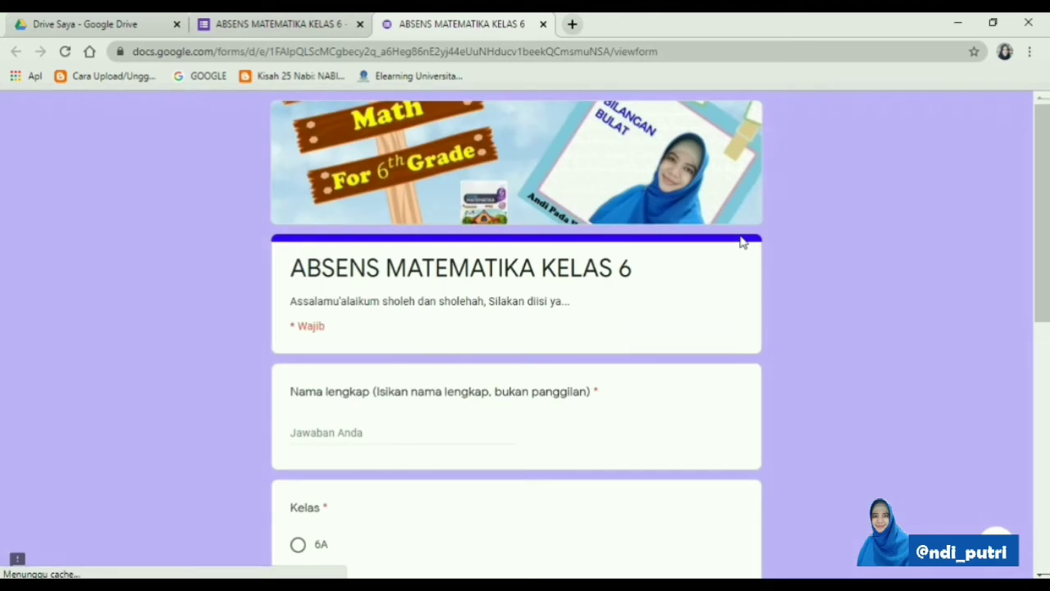
scroll(742, 242, "down", 7)
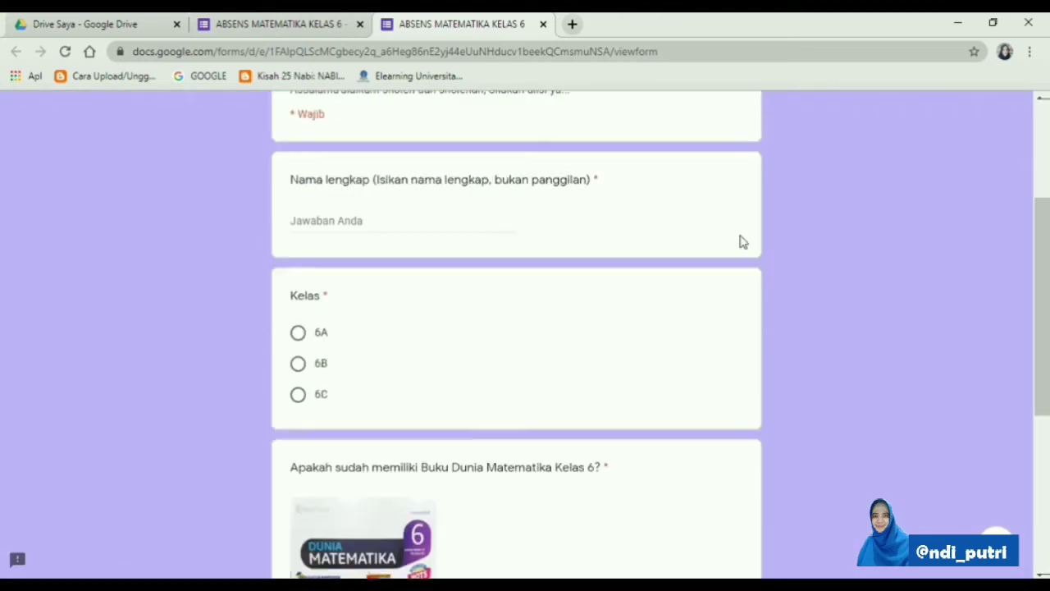
scroll(742, 242, "up", 7)
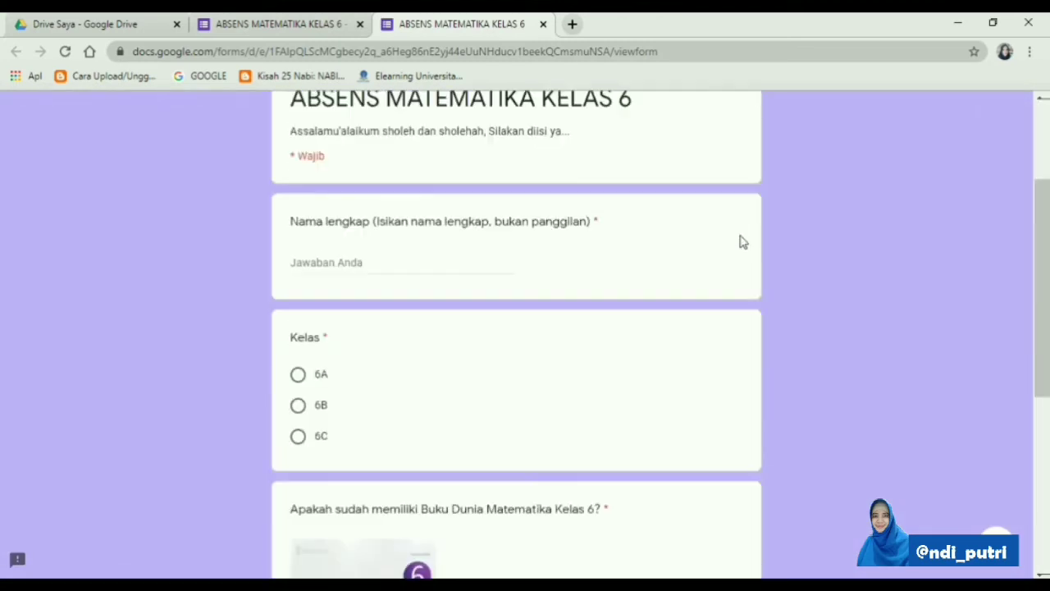
left_click(310, 27)
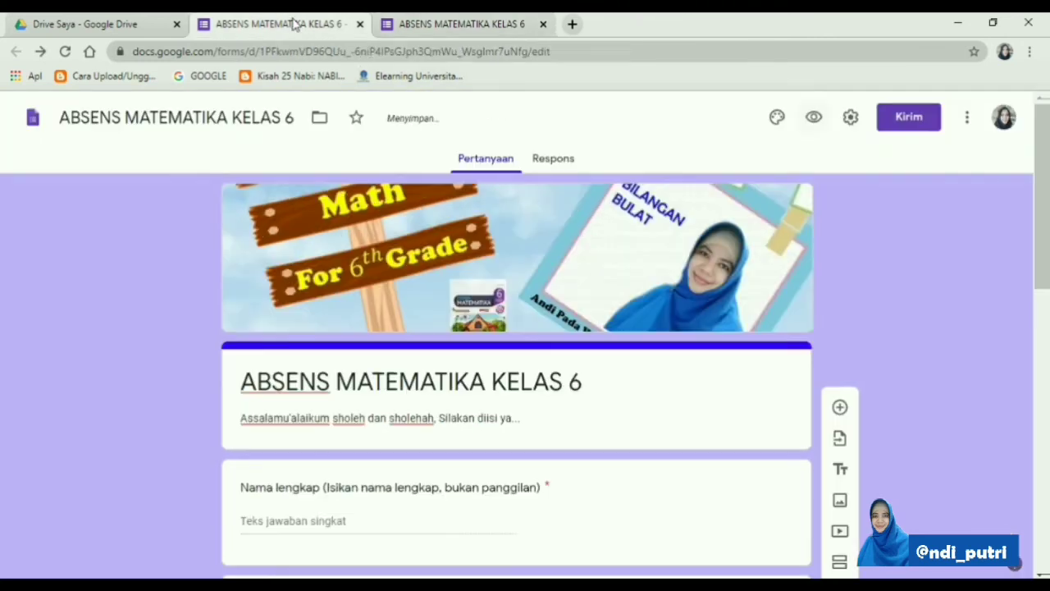
left_click(908, 119)
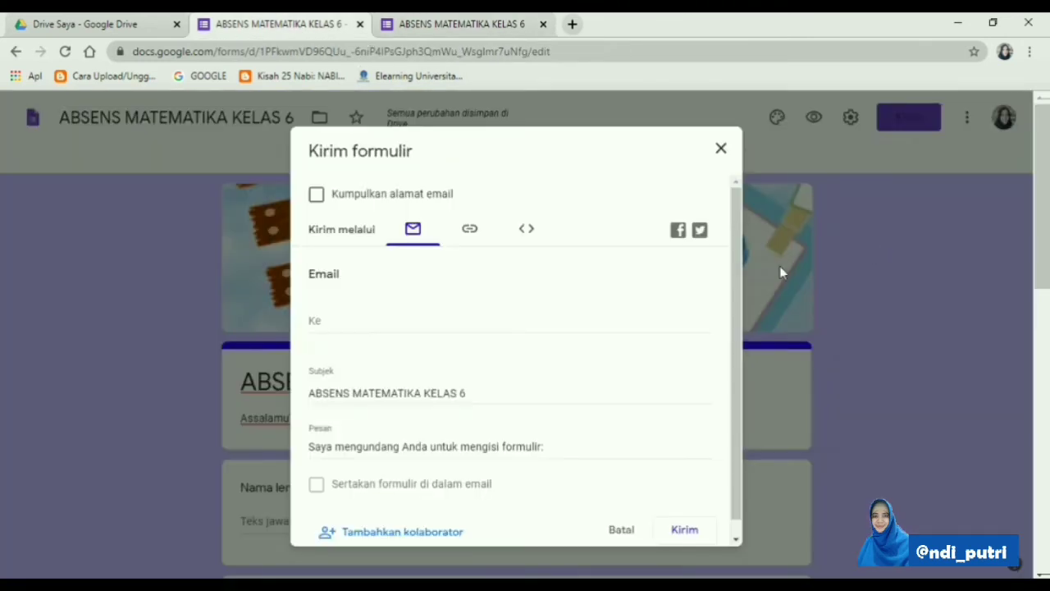
left_click(471, 233)
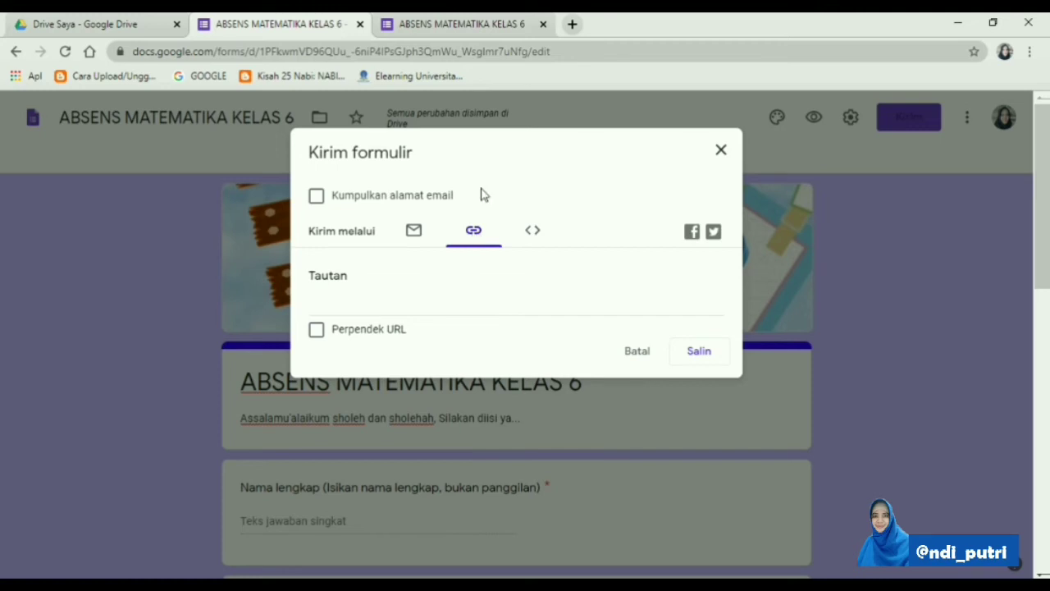
left_click(542, 24)
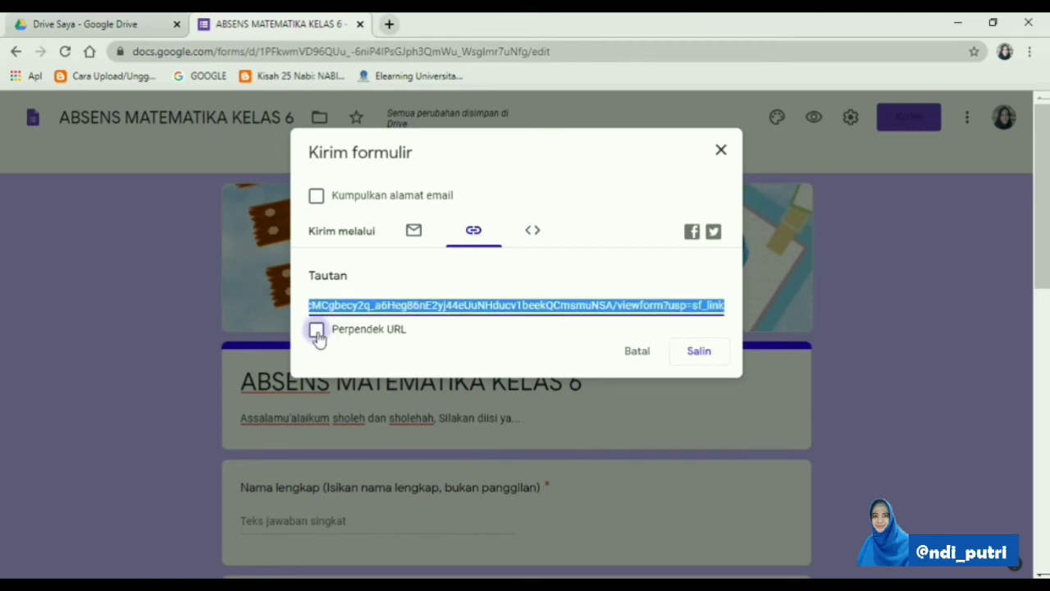
left_click(691, 359)
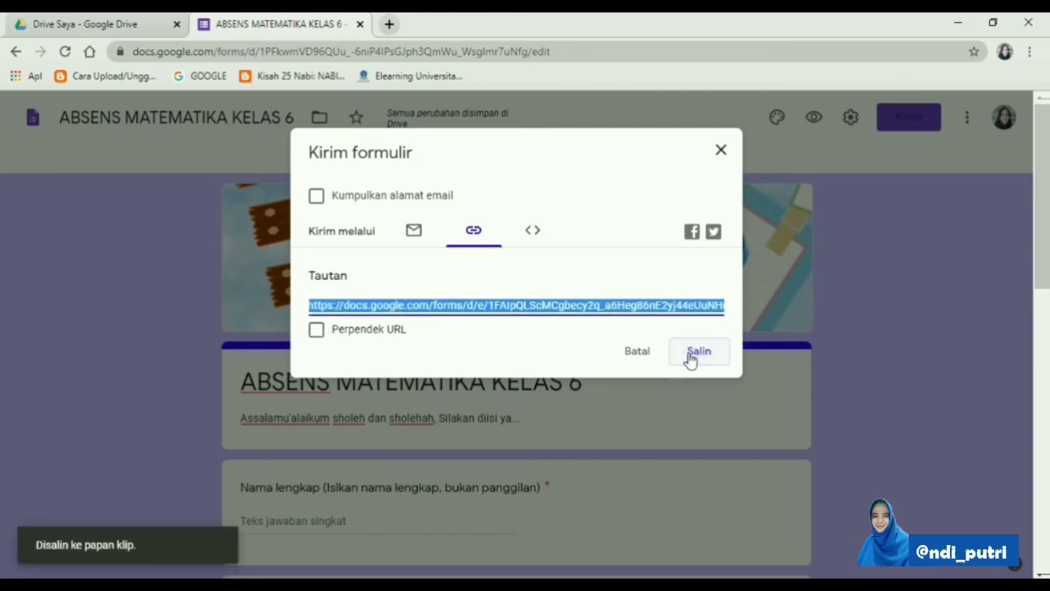
Switch to Bitly (bit.ly) in a new browser tab and create a short link from the copied form URL
left_click(388, 24)
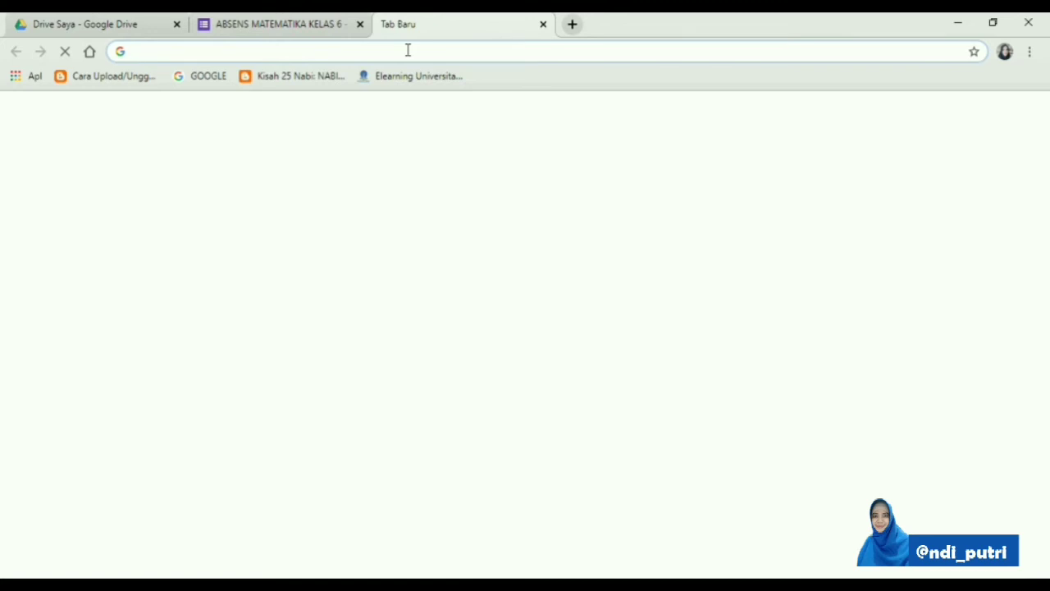
type("bit.ly")
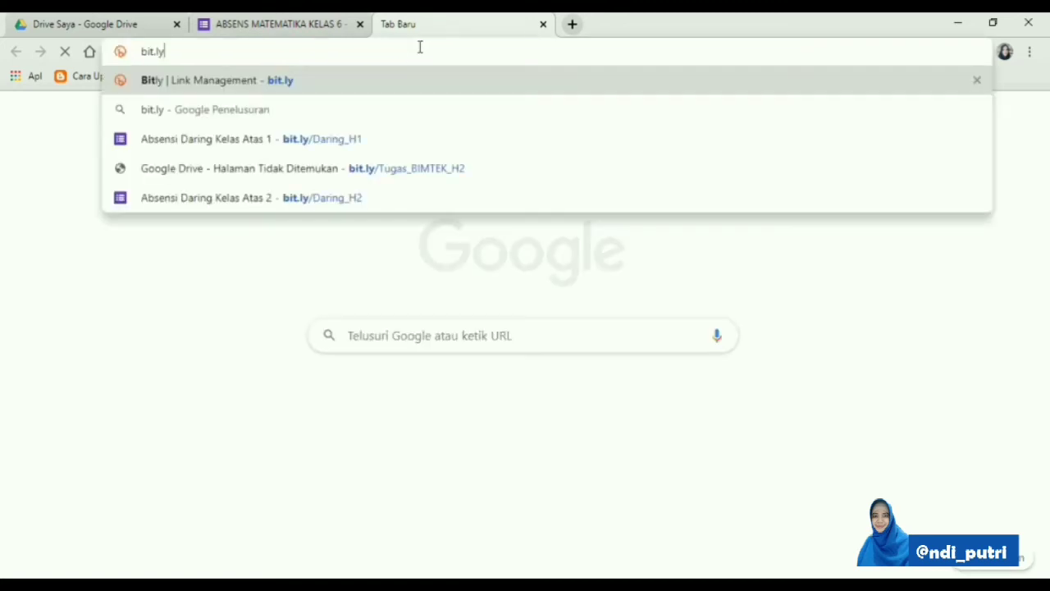
key("Return")
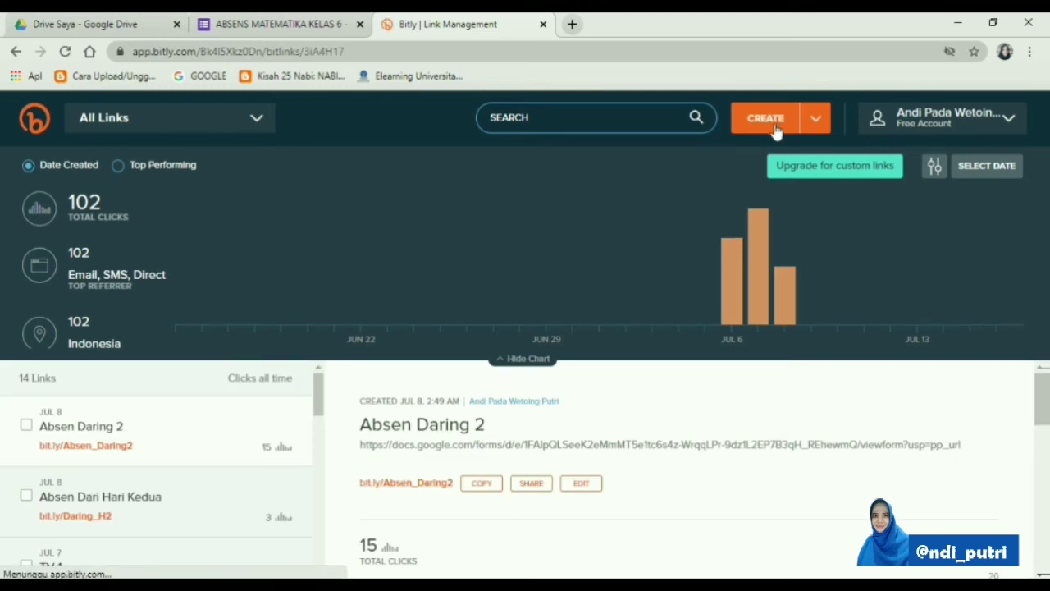
left_click(775, 130)
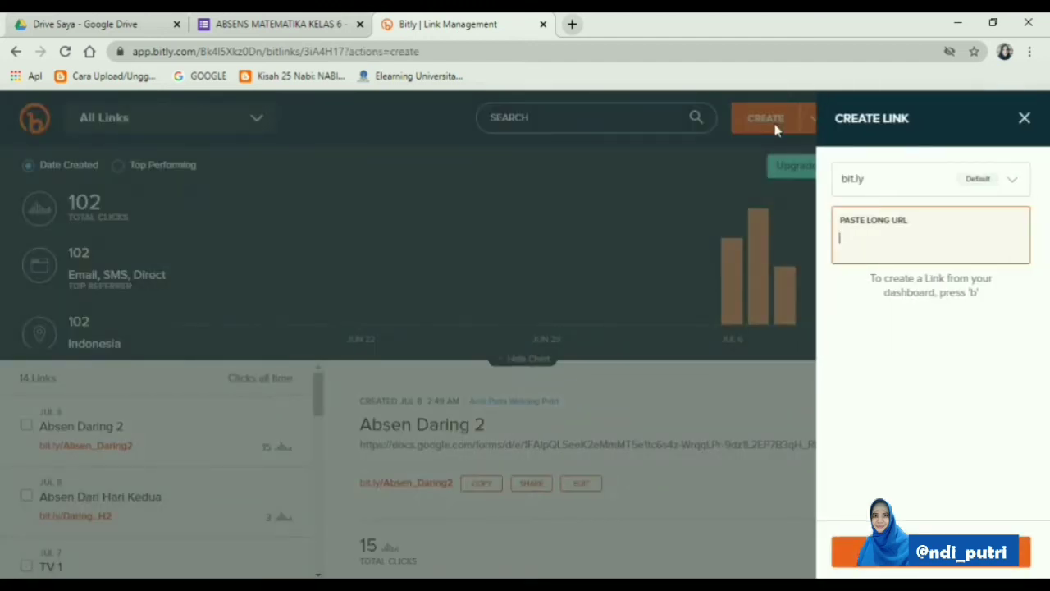
right_click(843, 239)
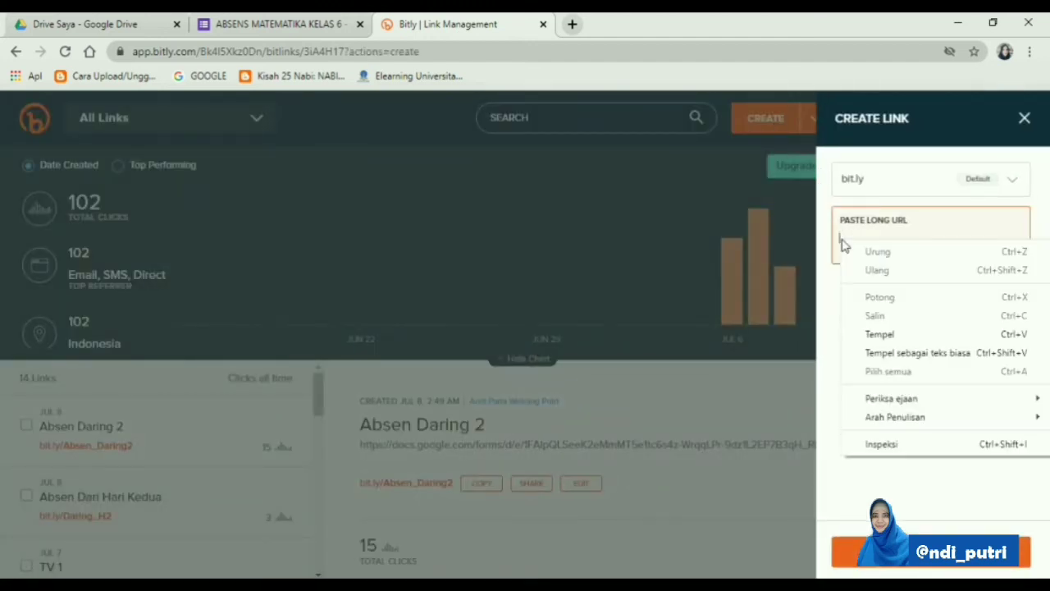
left_click(875, 334)
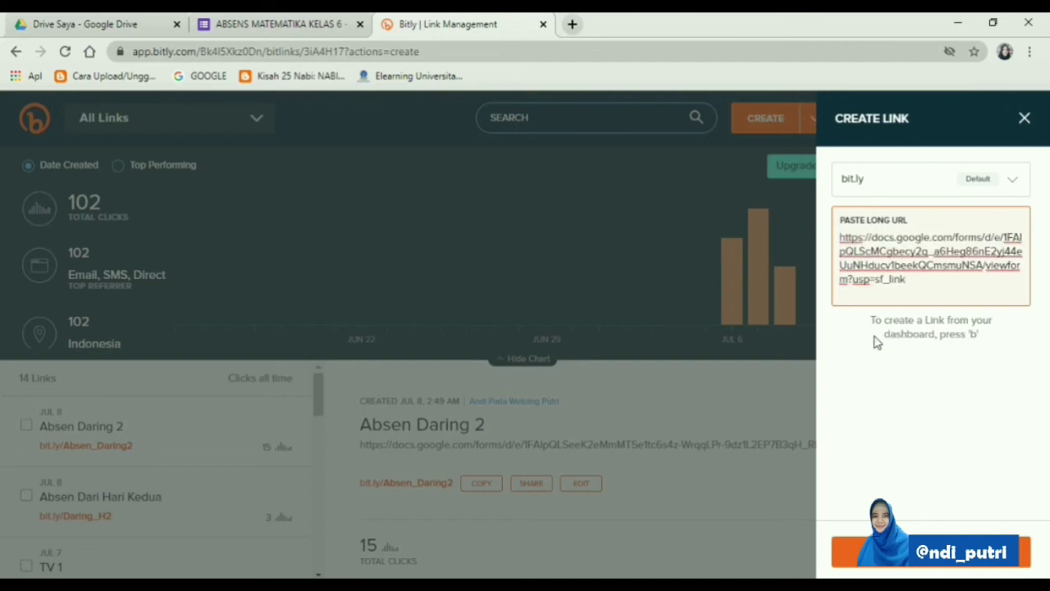
left_click(895, 557)
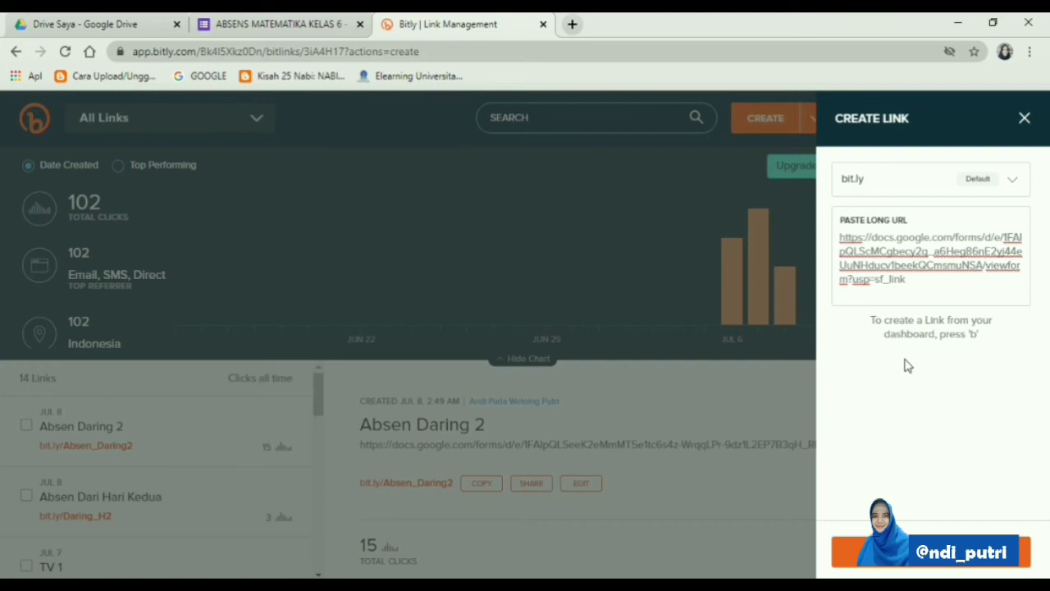
left_click(909, 287)
left_click(909, 565)
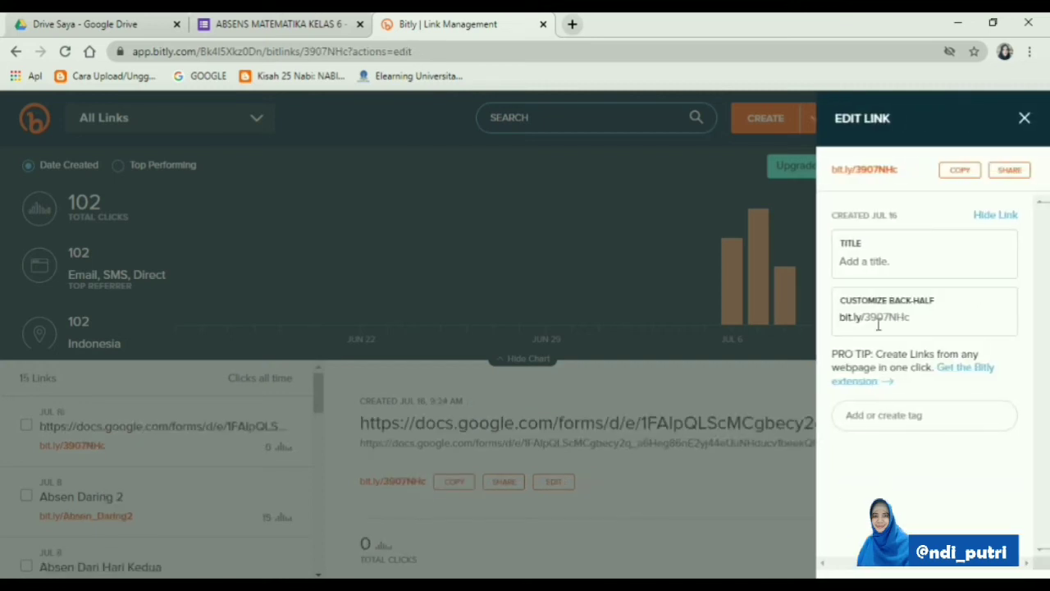
Give the new short link the title "Absen 1 Matematika Kelas 6"
left_click(892, 260)
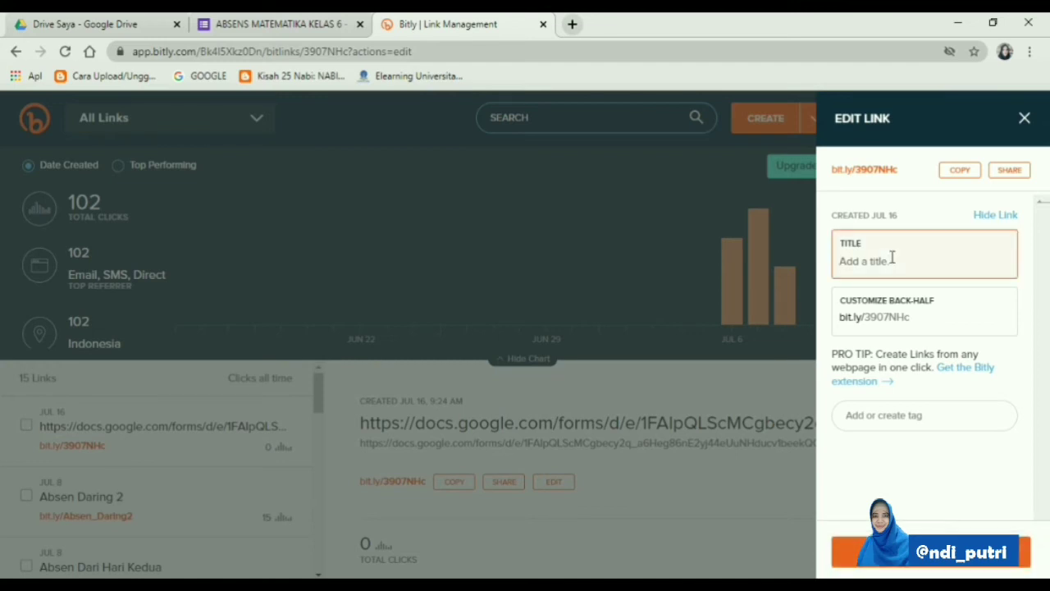
type("Absen Matematika Kelas")
left_click(873, 264)
type("1")
Customize the short link's back-half to "Absen_Matematika6_L1", save the link and leave its editor
left_click(919, 315)
key("BackSpace")
key("BackSpace")
key("BackSpace")
key("BackSpace")
key("BackSpace")
key("BackSpace")
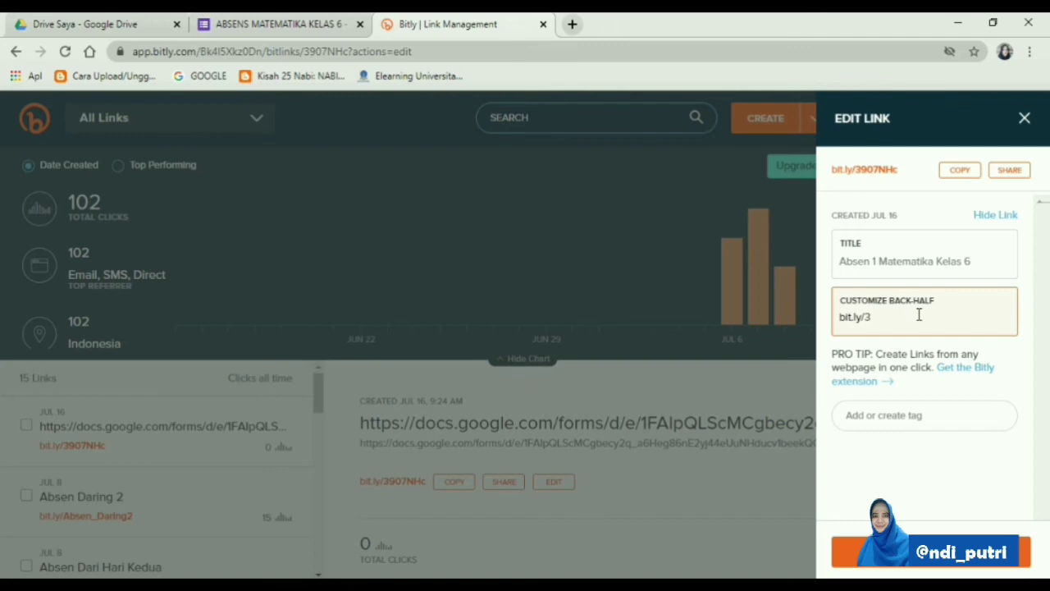
type("Abs")
type("en_Math")
type("matika6")
type("_L1")
left_click(931, 553)
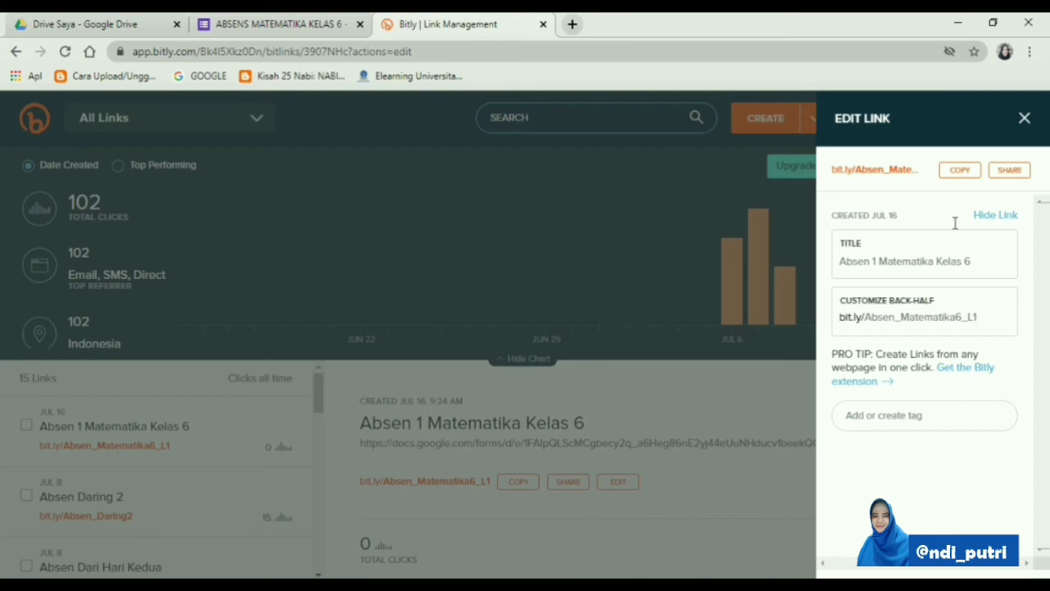
left_click(1024, 118)
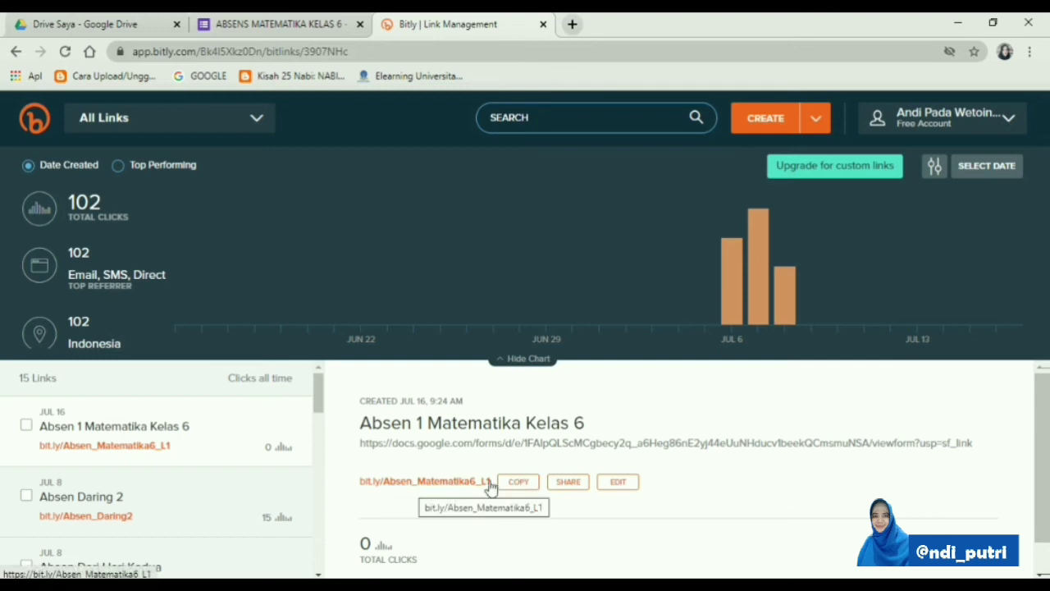
Dismiss the social sharing options and copy the short link bit.ly/Absen_Matematika6_L1
left_click(565, 483)
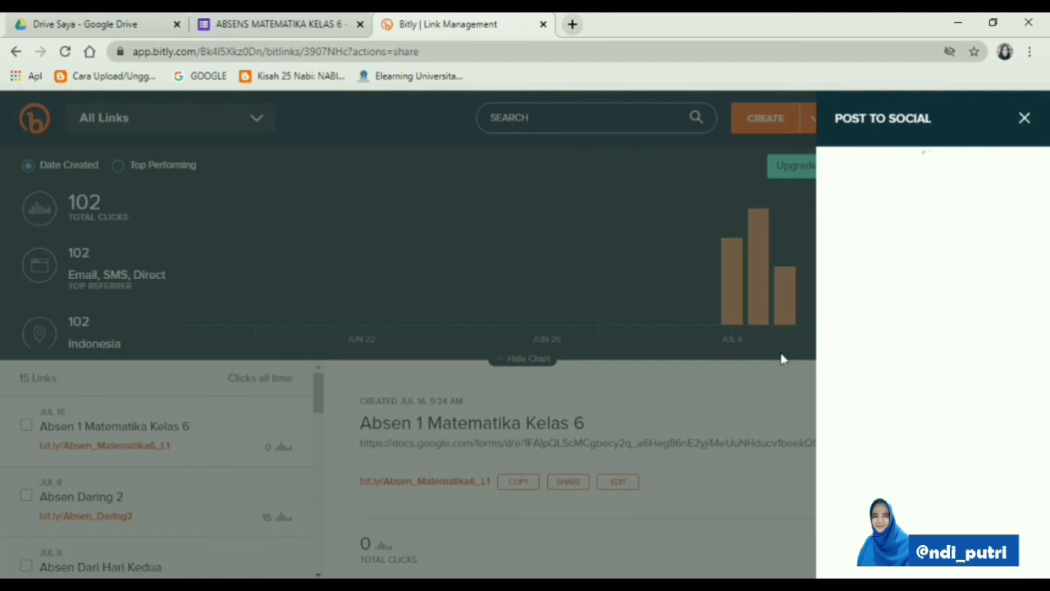
left_click(1026, 120)
left_click(525, 484)
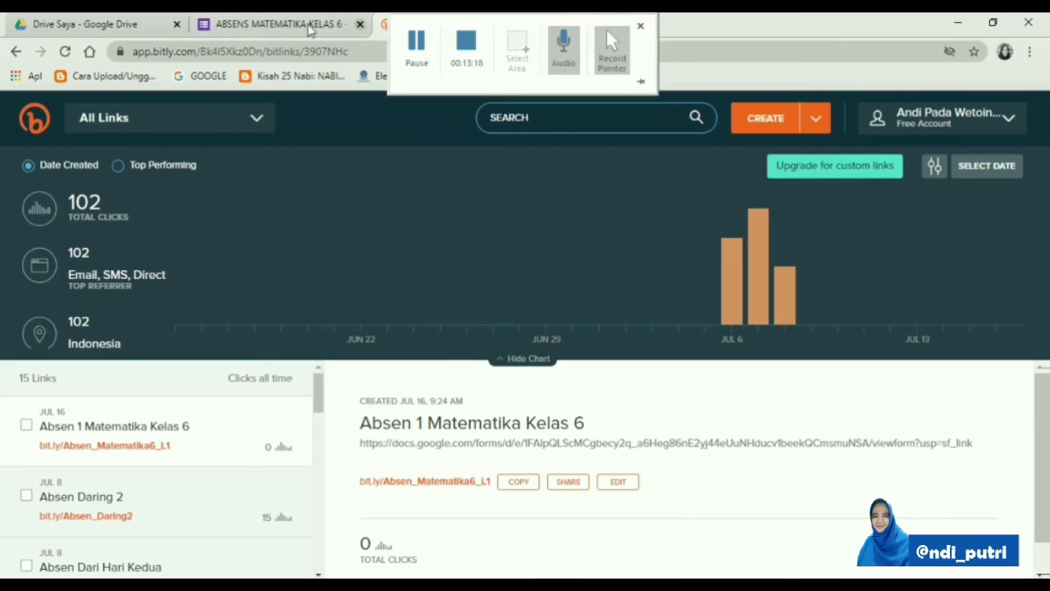
Return to the Google Forms editor, dismiss the send form dialog, and close the form's browser tab
left_click(291, 24)
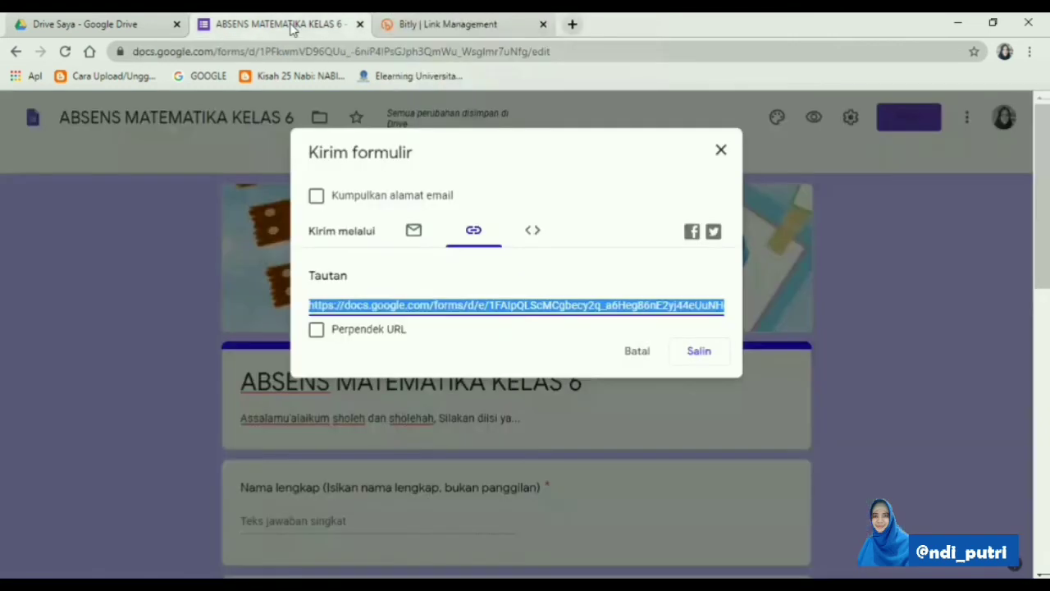
left_click(723, 152)
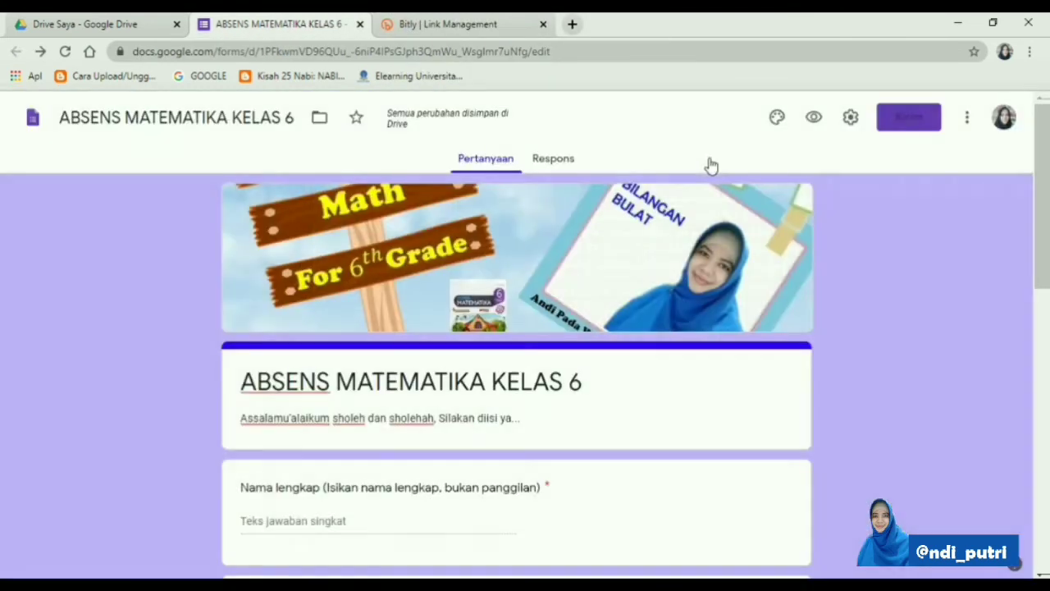
left_click(360, 23)
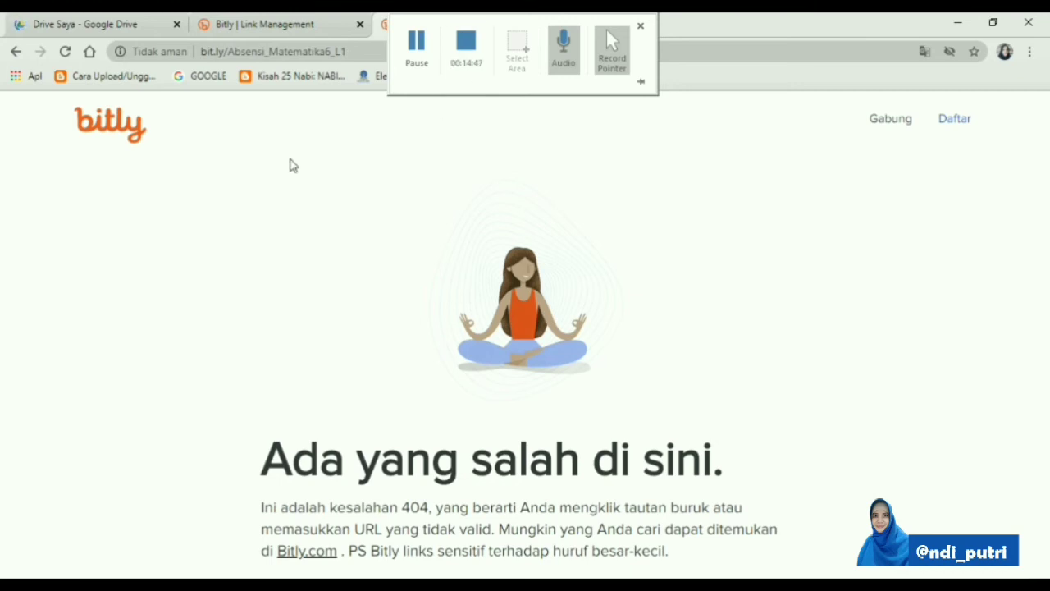
left_click(543, 23)
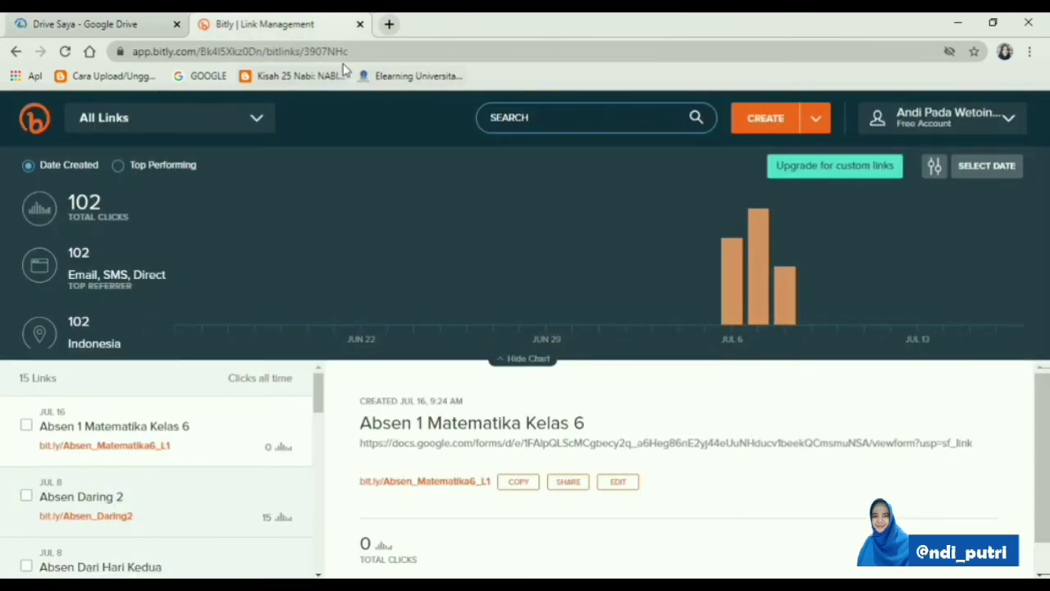
left_click(389, 24)
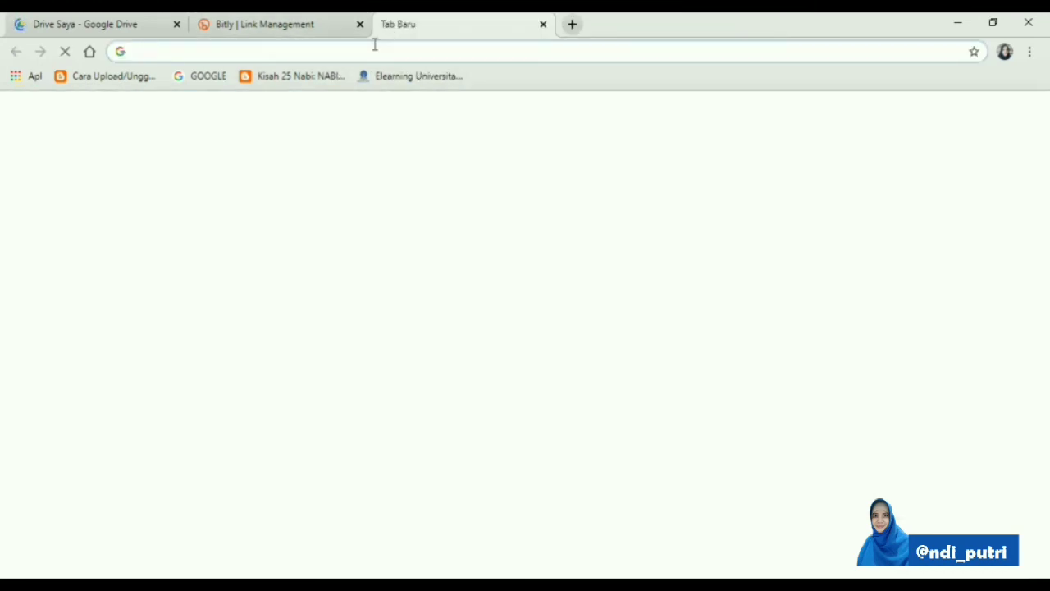
type("htt")
key("Right")
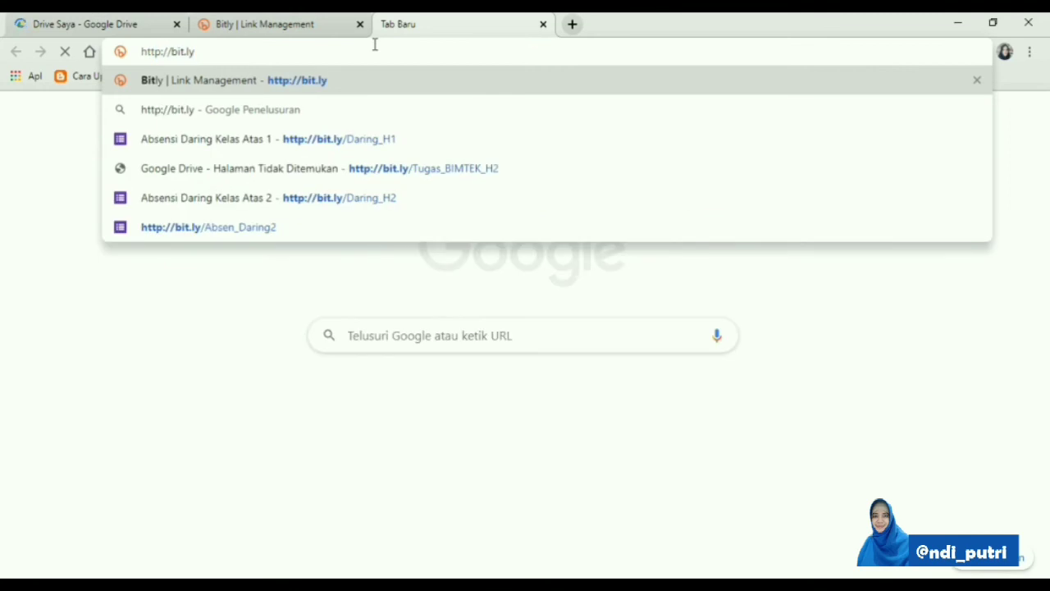
type("/Absen_")
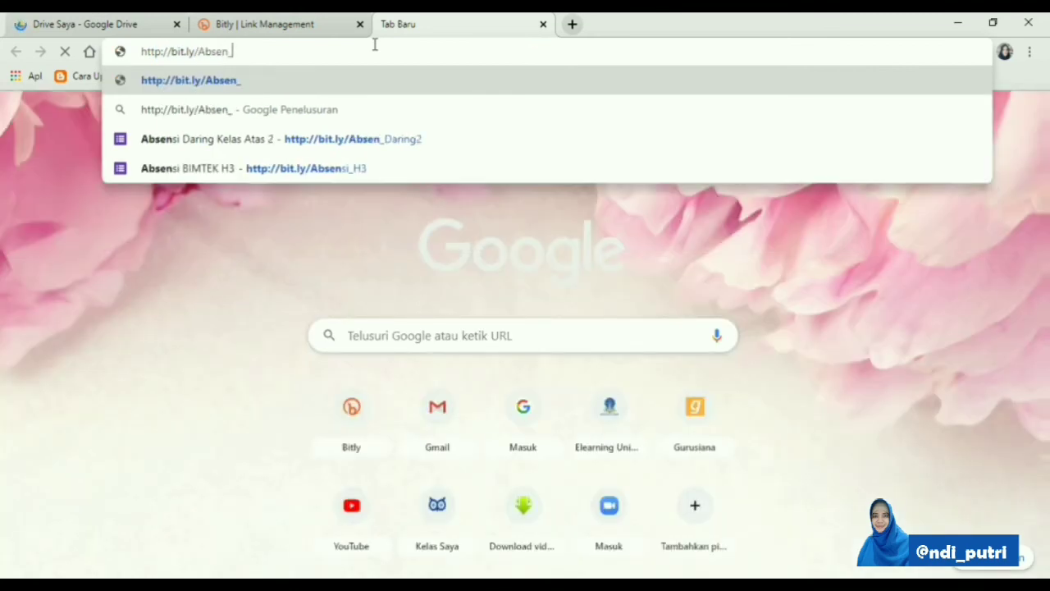
type("Matemati")
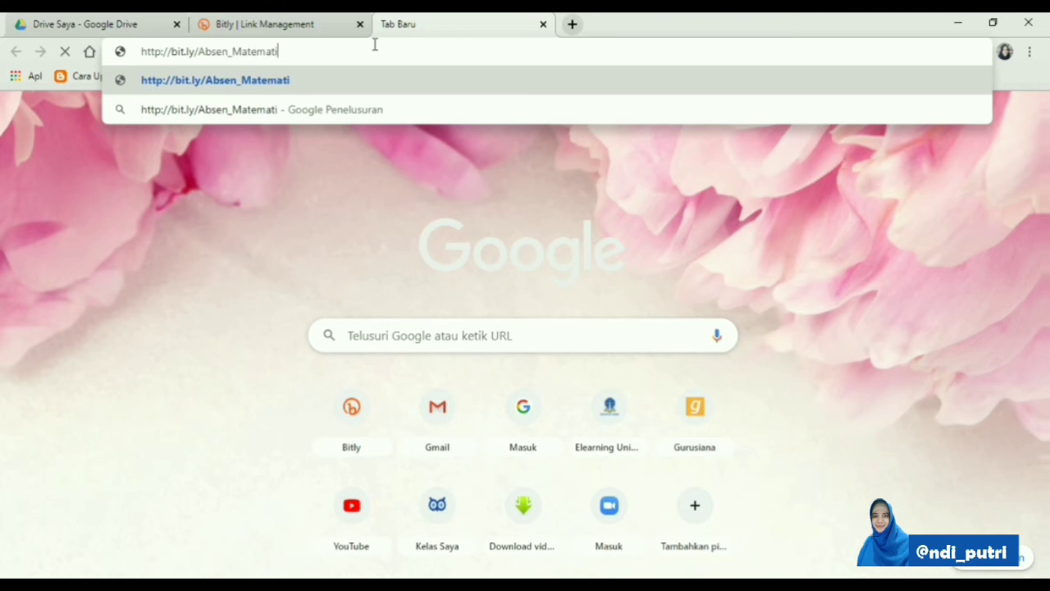
type("ka6_L1")
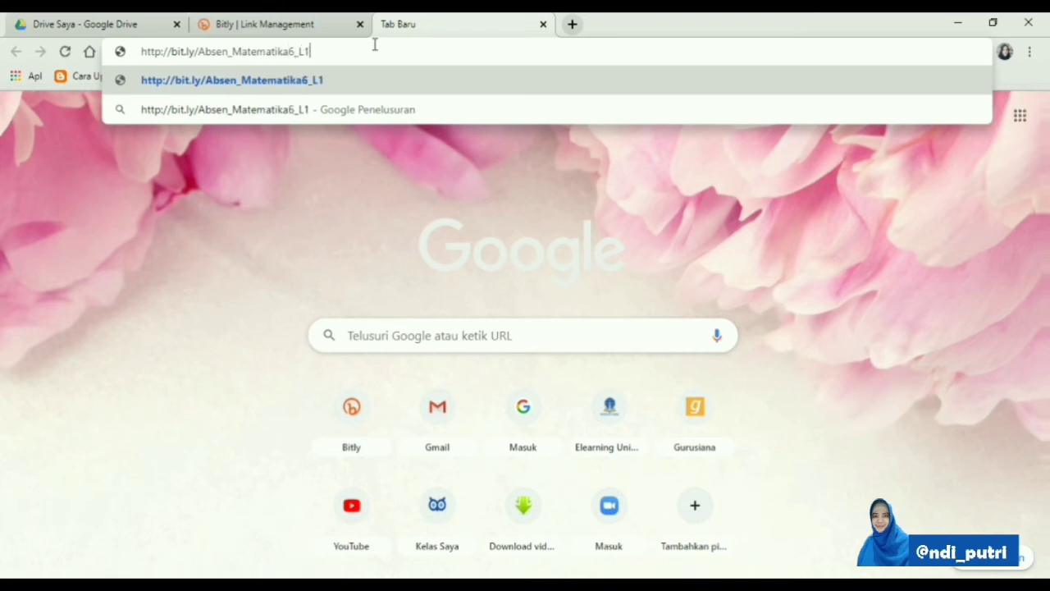
key("Return")
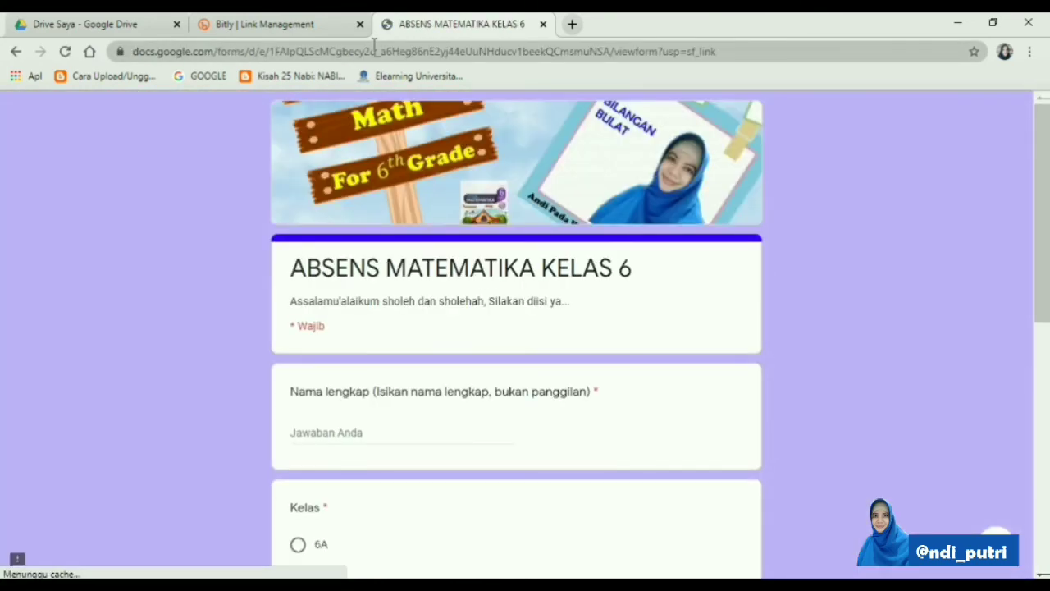
Fill in the attendance form with the student's name, class 6A and "Sudah" for the book question, and submit it
left_click(355, 427)
scroll(356, 410, "down", 2)
type("Putri")
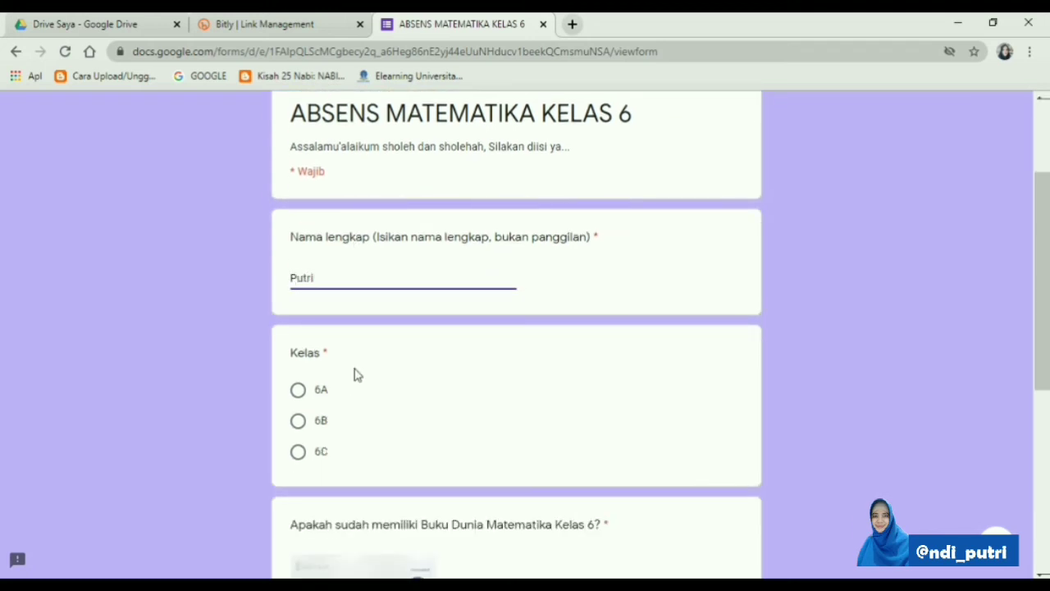
scroll(355, 375, "down", 1)
left_click(298, 312)
scroll(298, 328, "down", 4)
left_click(298, 354)
left_click(298, 451)
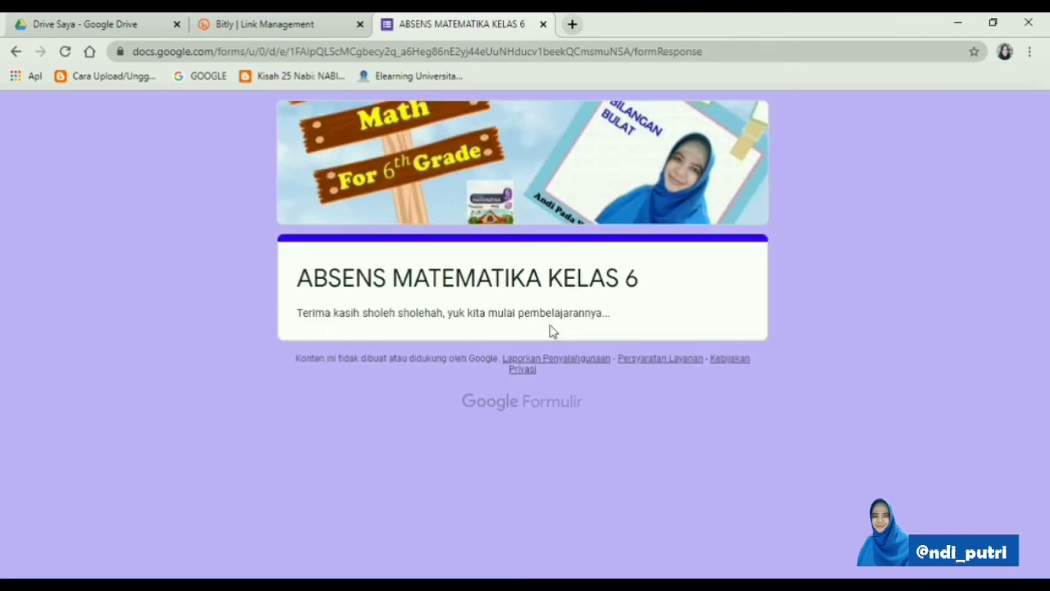
Open the ABSENS MATEMATIKA KELAS 6 form from Google Drive for editing and show its responses
left_click(90, 24)
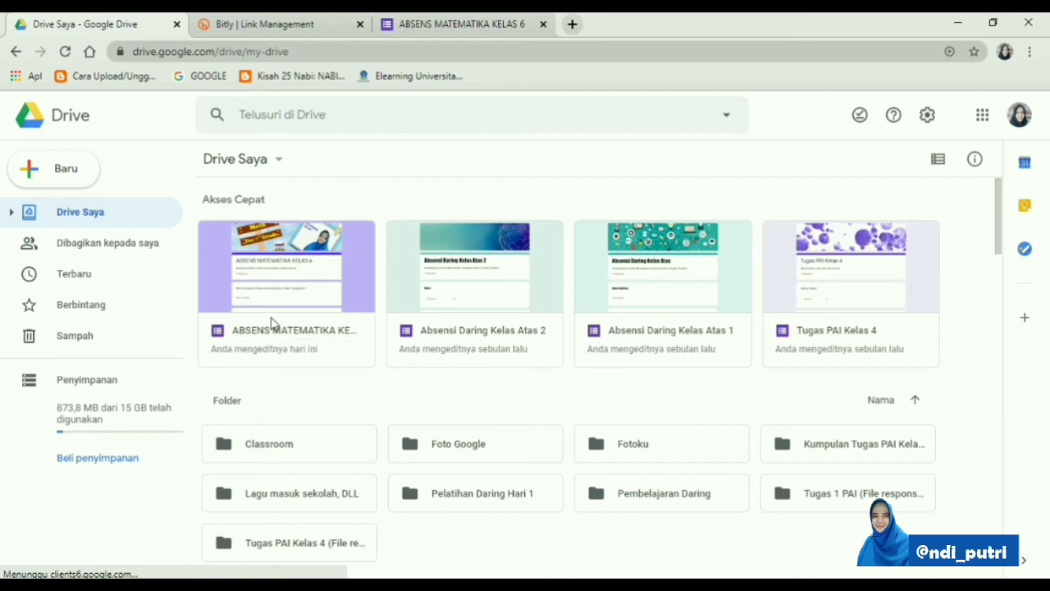
double_click(273, 327)
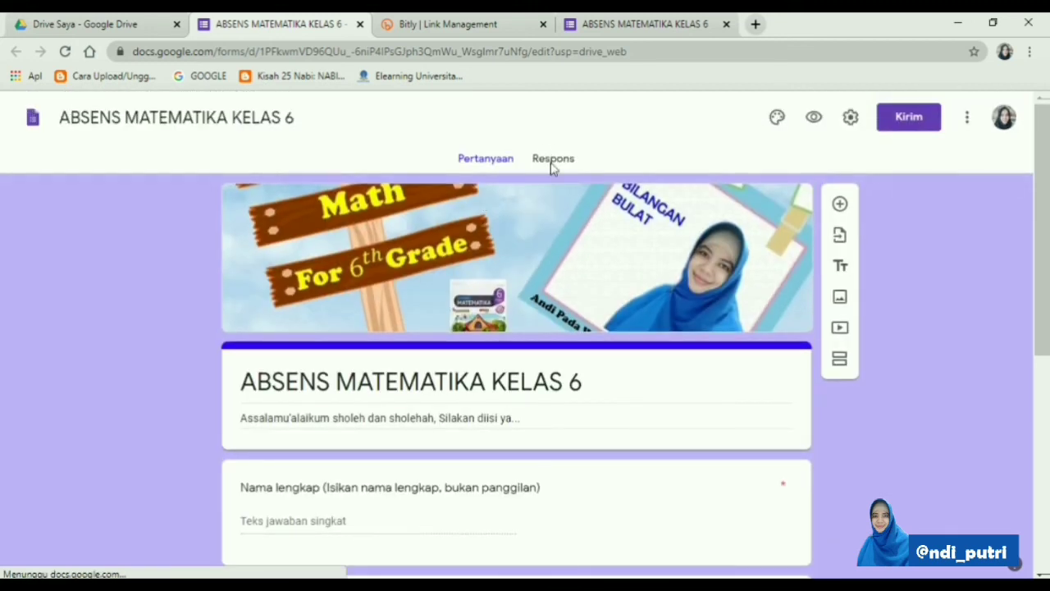
left_click(551, 160)
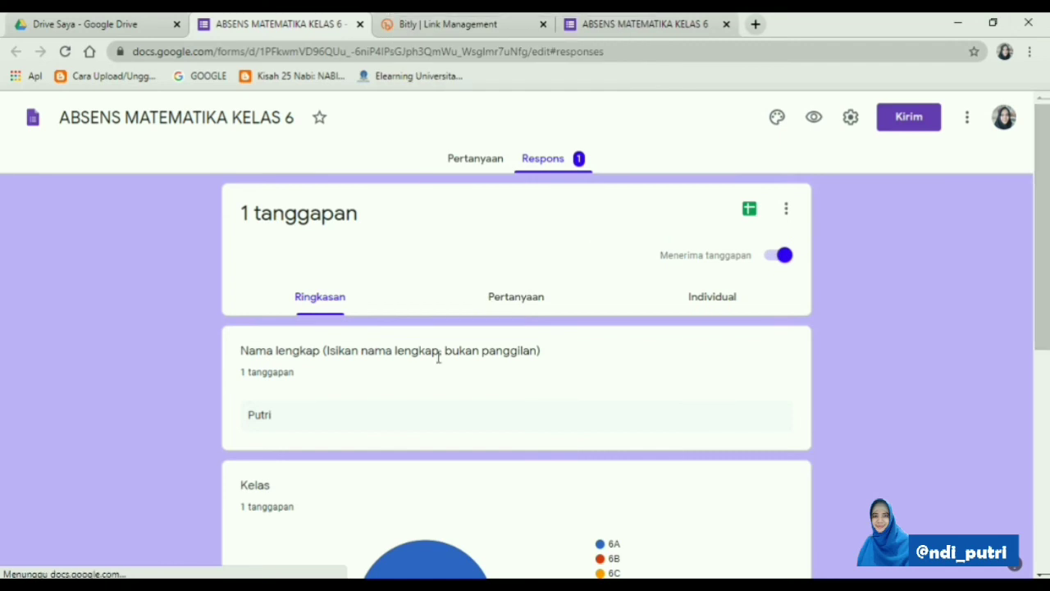
Review the collected responses as a summary, by question and individually
scroll(311, 432, "down", 5)
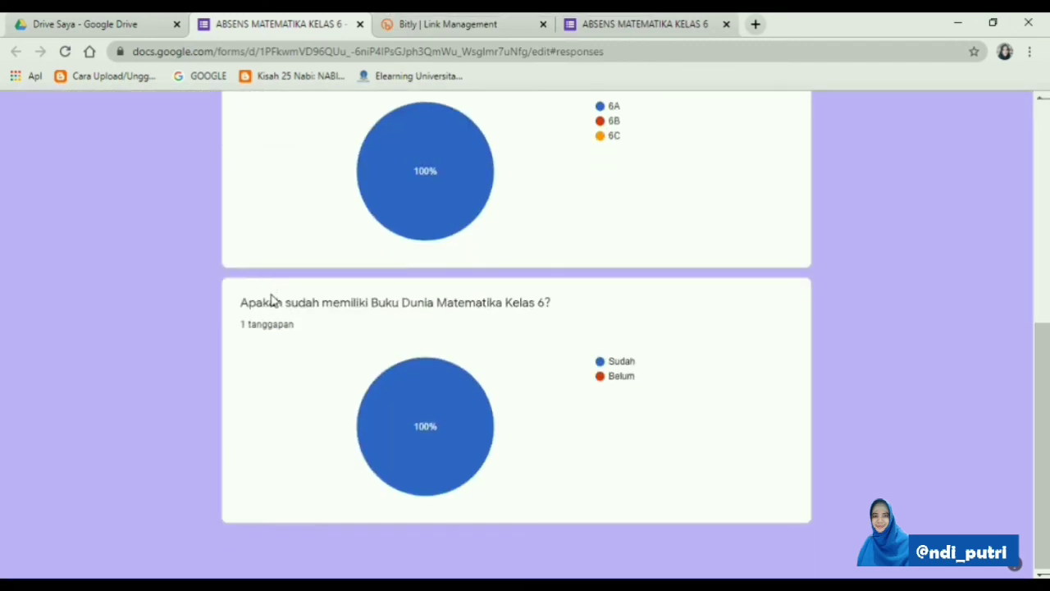
scroll(272, 300, "up", 10)
left_click(502, 298)
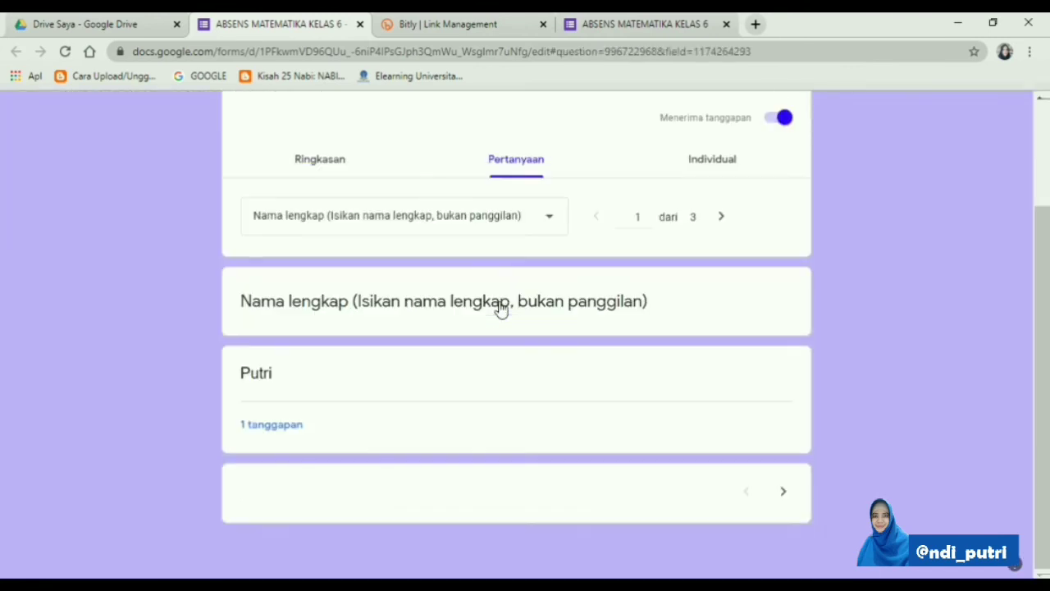
scroll(500, 304, "up", 2)
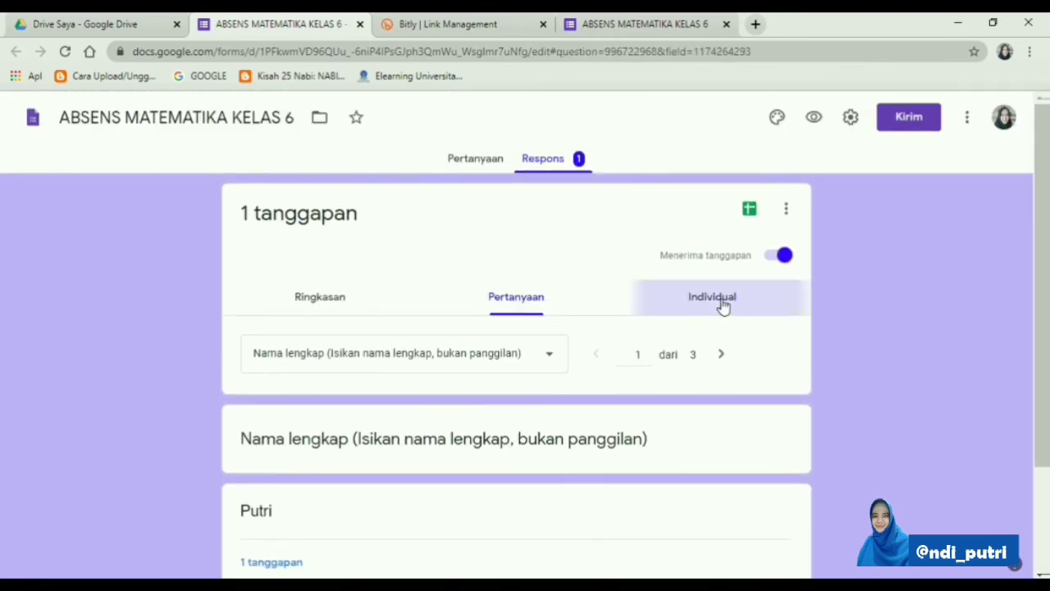
left_click(723, 305)
scroll(645, 356, "down", 8)
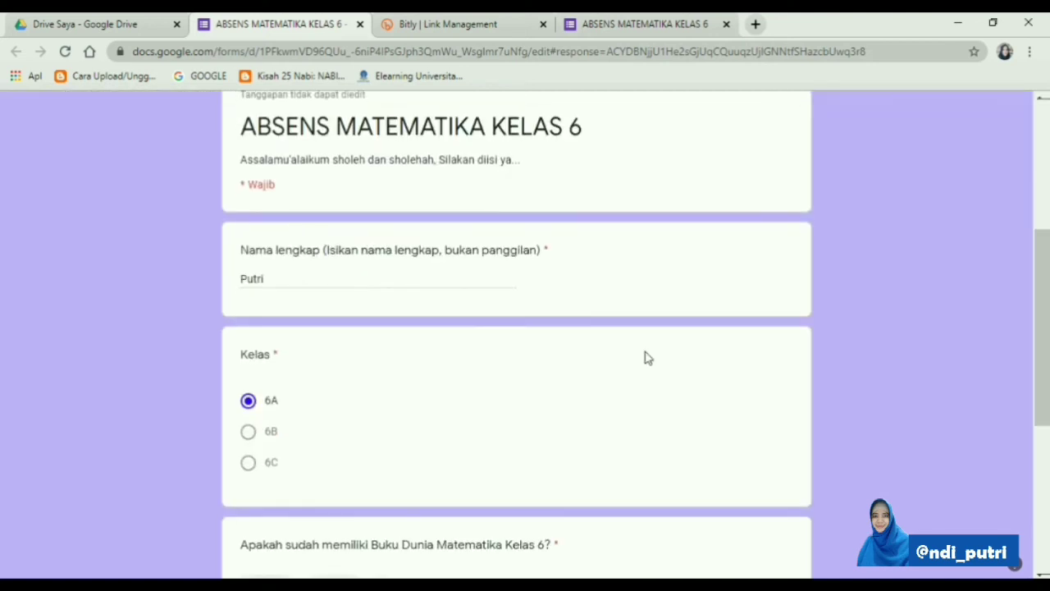
scroll(645, 357, "up", 8)
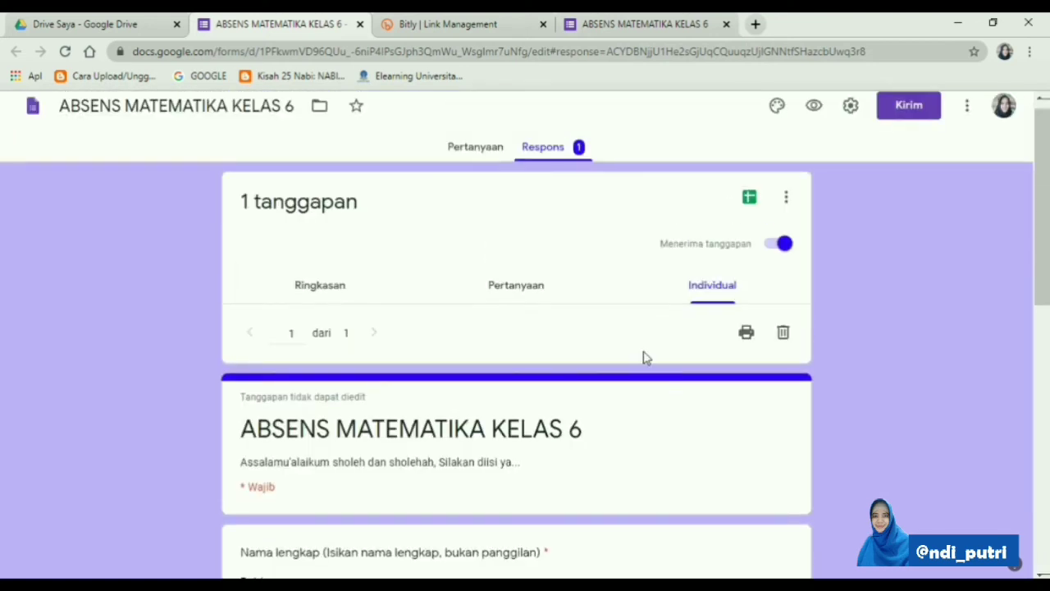
Create a new spreadsheet for the form's responses and look over its recorded entries
left_click(747, 211)
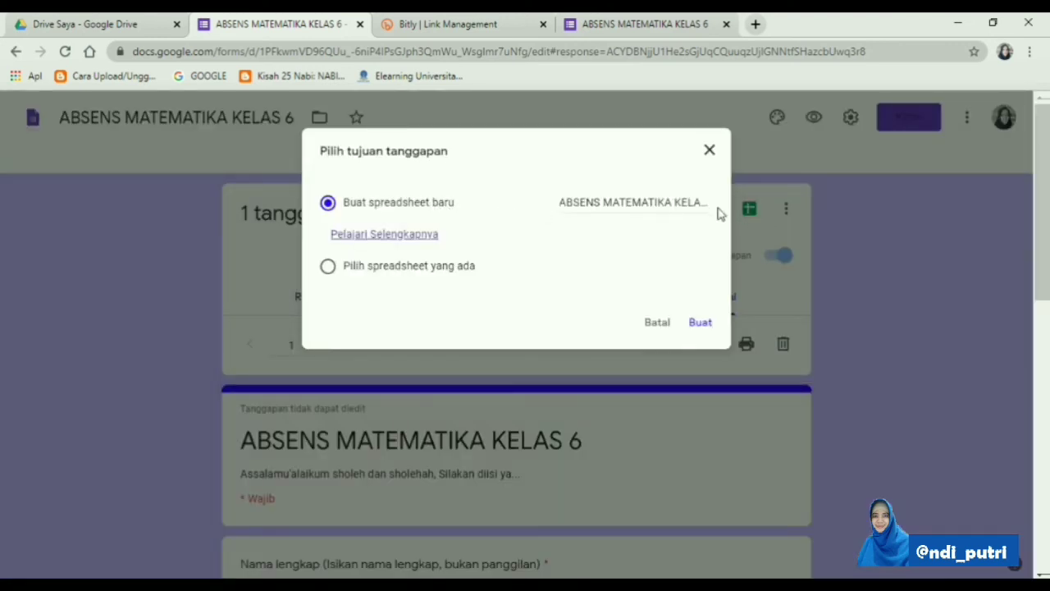
left_click(700, 324)
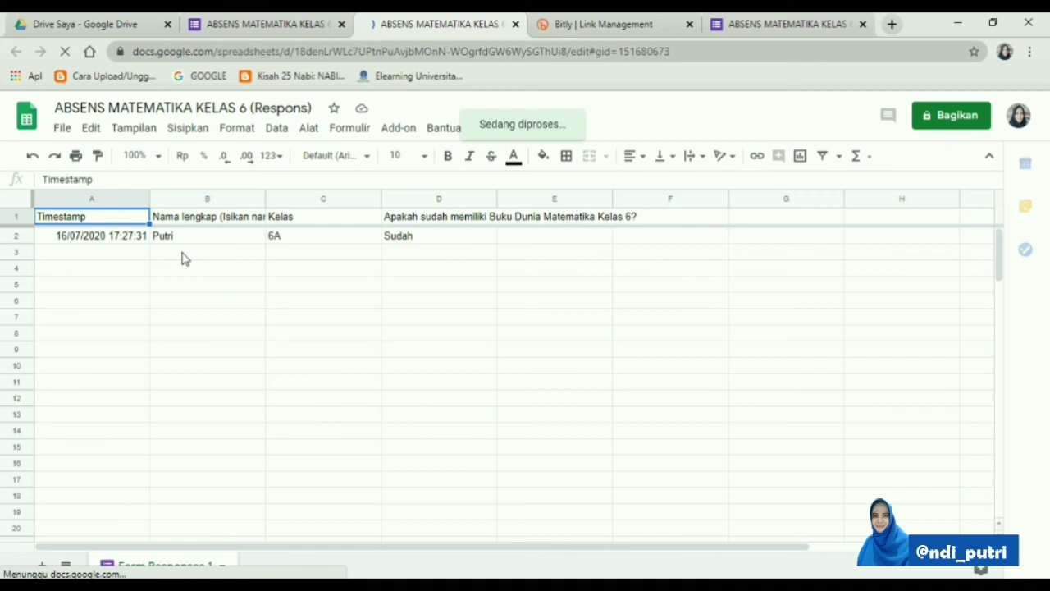
left_click(184, 258)
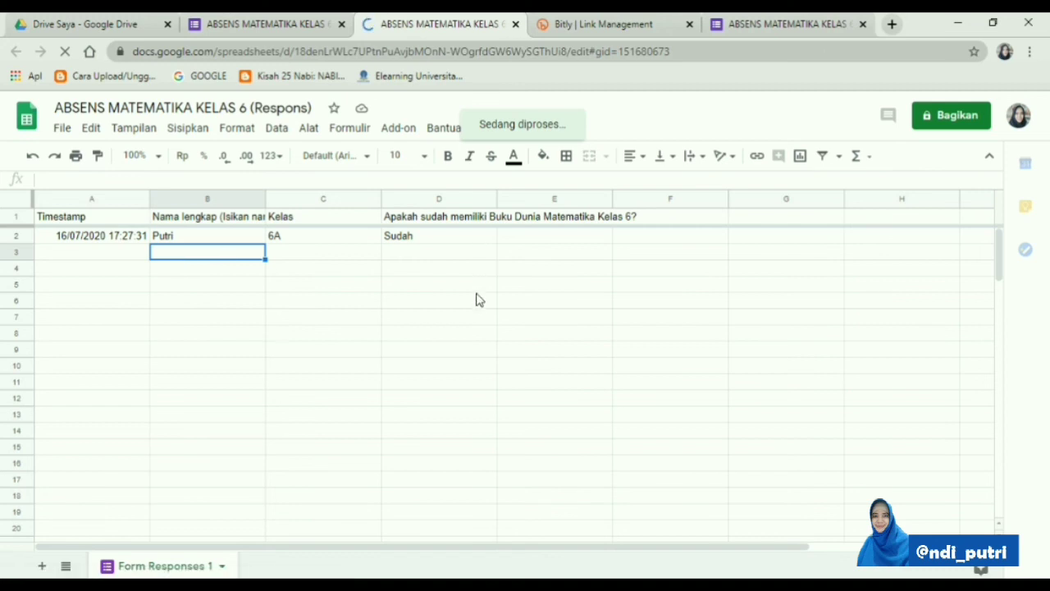
scroll(479, 307, "down", 2)
scroll(479, 310, "up", 2)
left_click(368, 271)
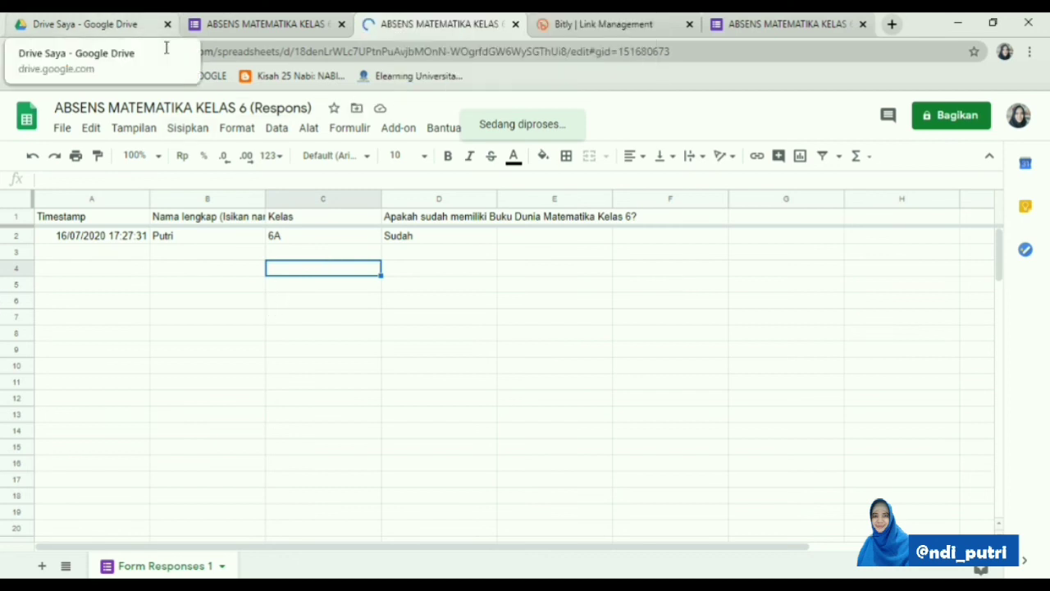
Close the response spreadsheet, return to Google Drive and reload the My Drive file list
left_click(113, 29)
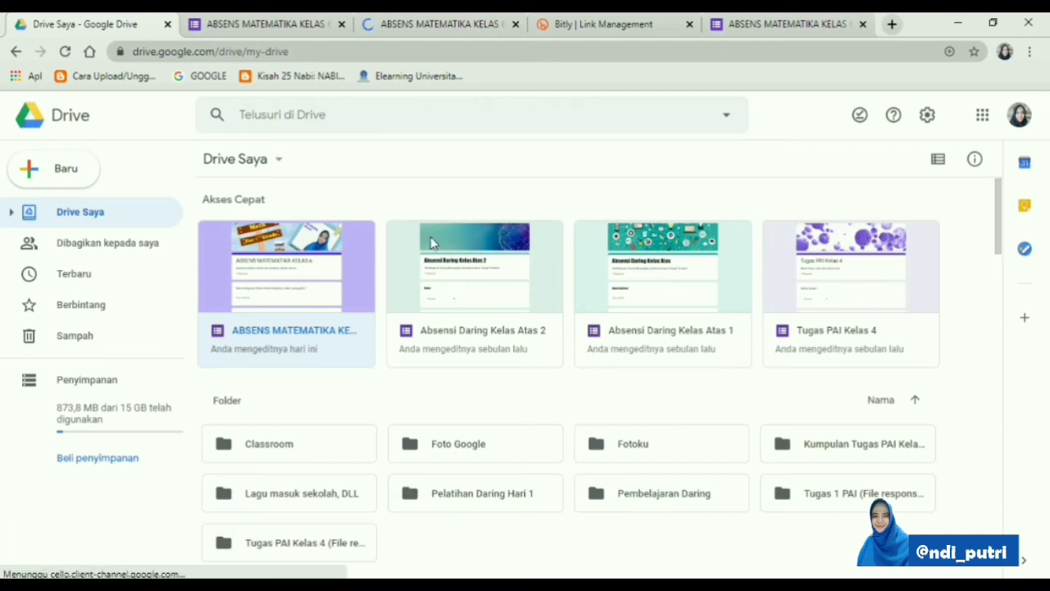
left_click(480, 33)
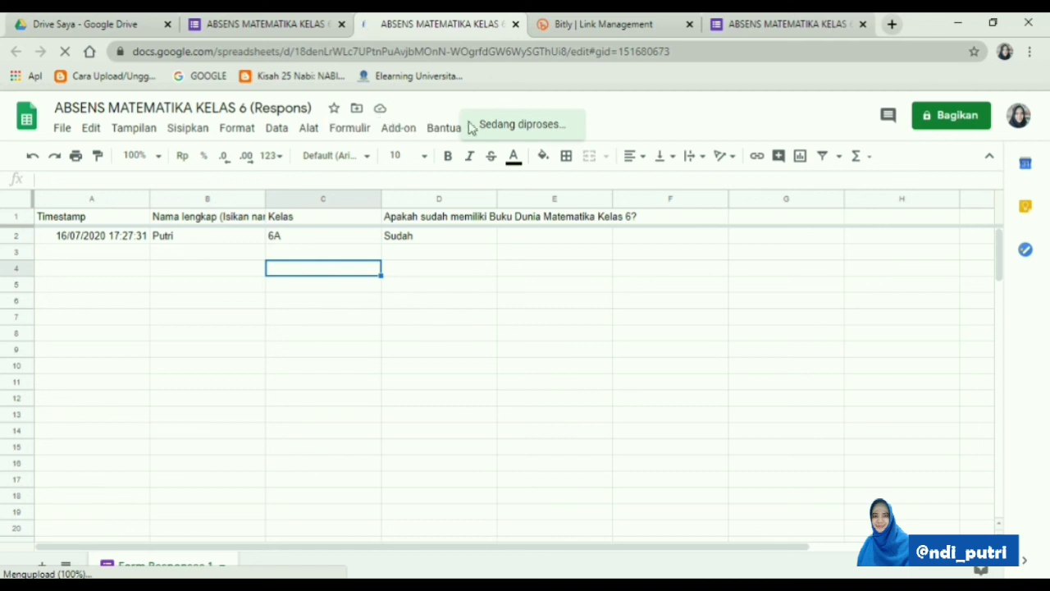
left_click(471, 318)
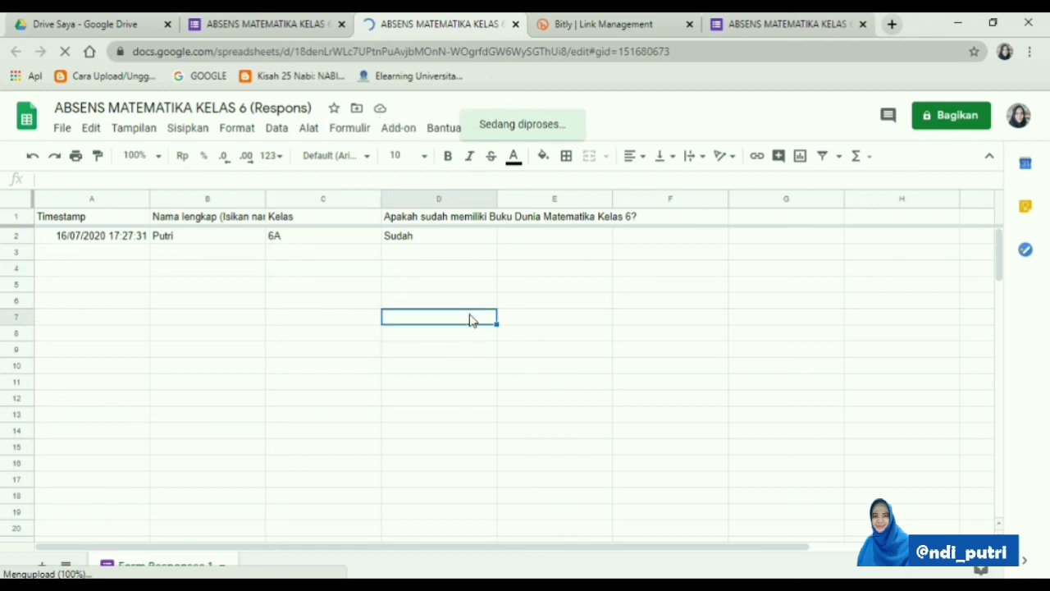
left_click(515, 26)
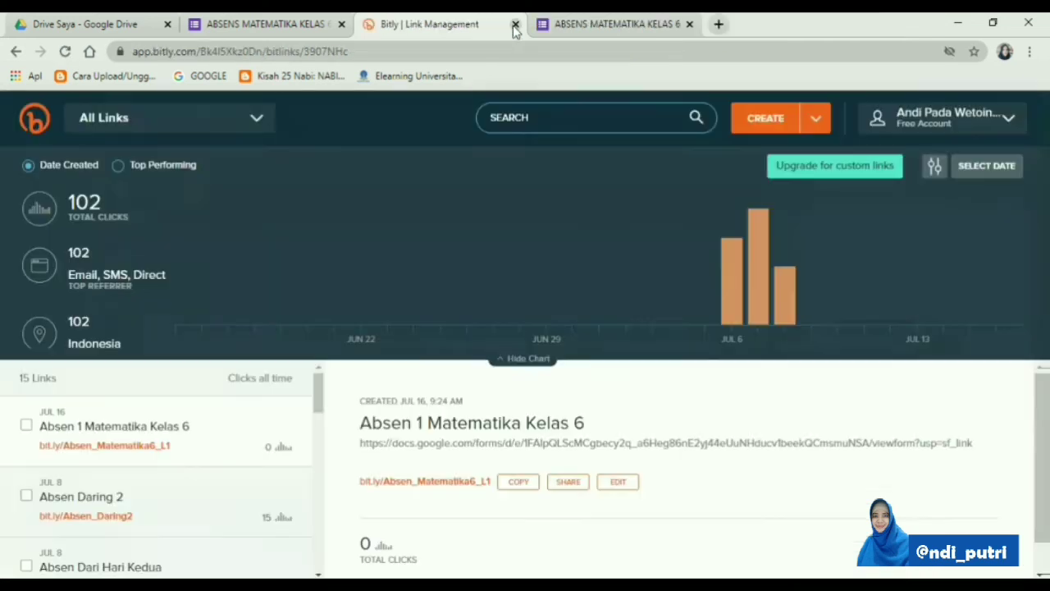
left_click(115, 22)
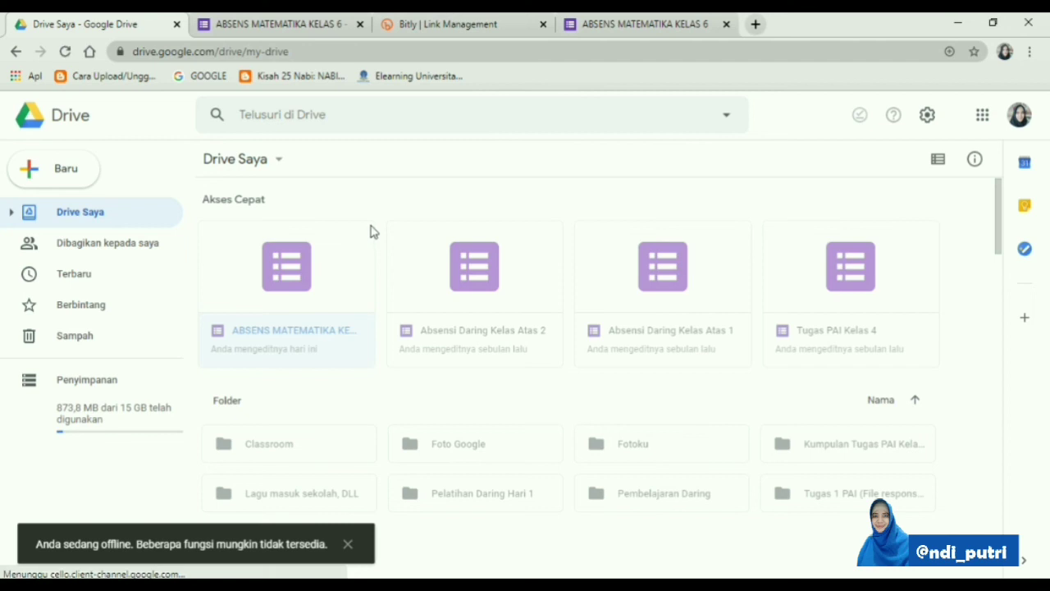
left_click(64, 52)
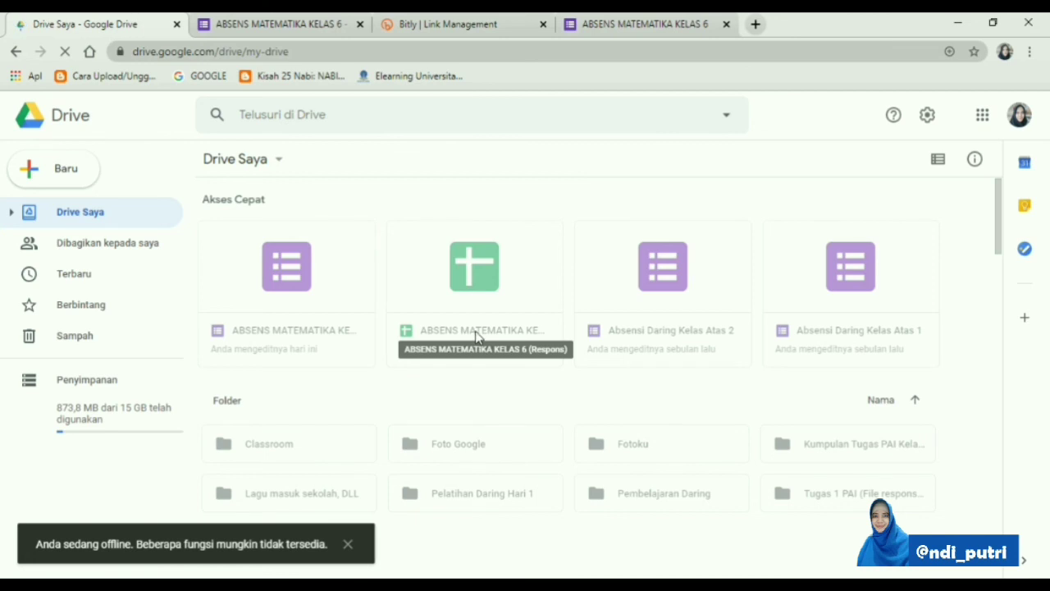
Download the response spreadsheet from Drive into the Video Matematika folder as "ABSENS MATEMATIKA KELAS 6 (Respons).xlsx"
left_click(477, 336)
right_click(478, 335)
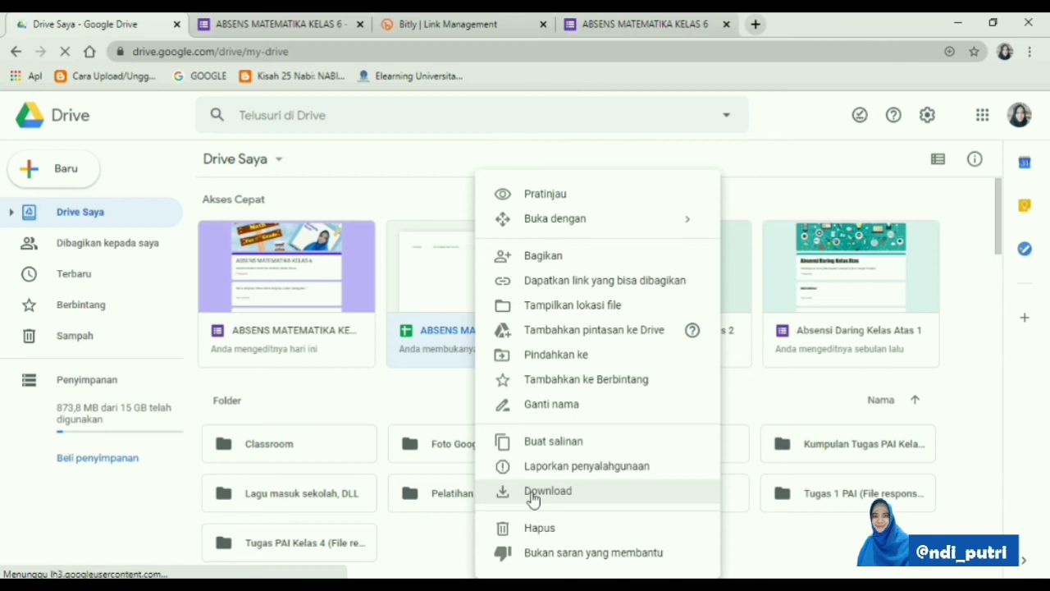
left_click(531, 493)
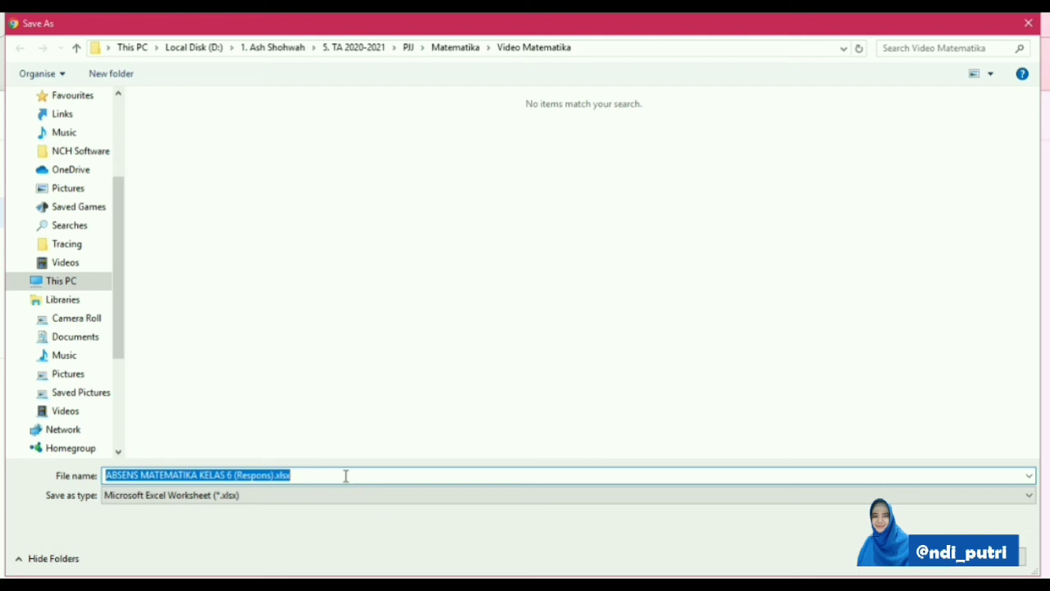
left_click(304, 474)
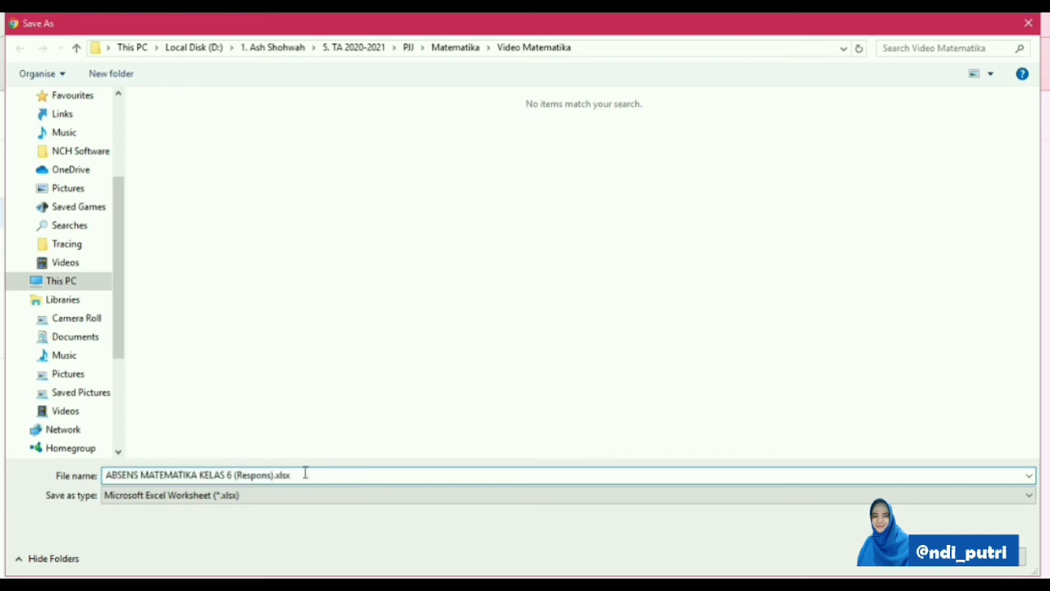
left_click(916, 563)
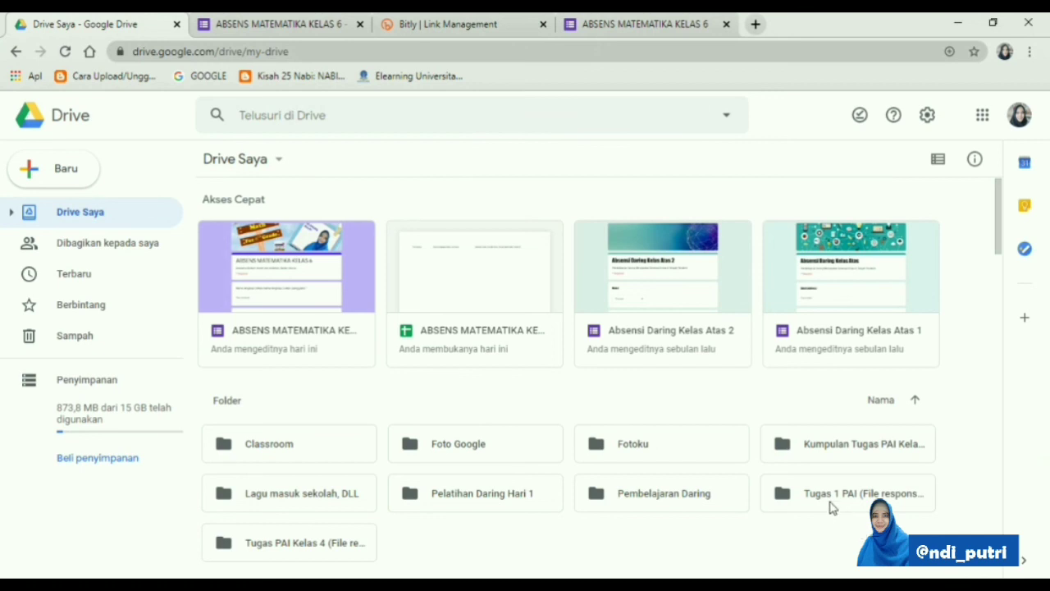
left_click(467, 42)
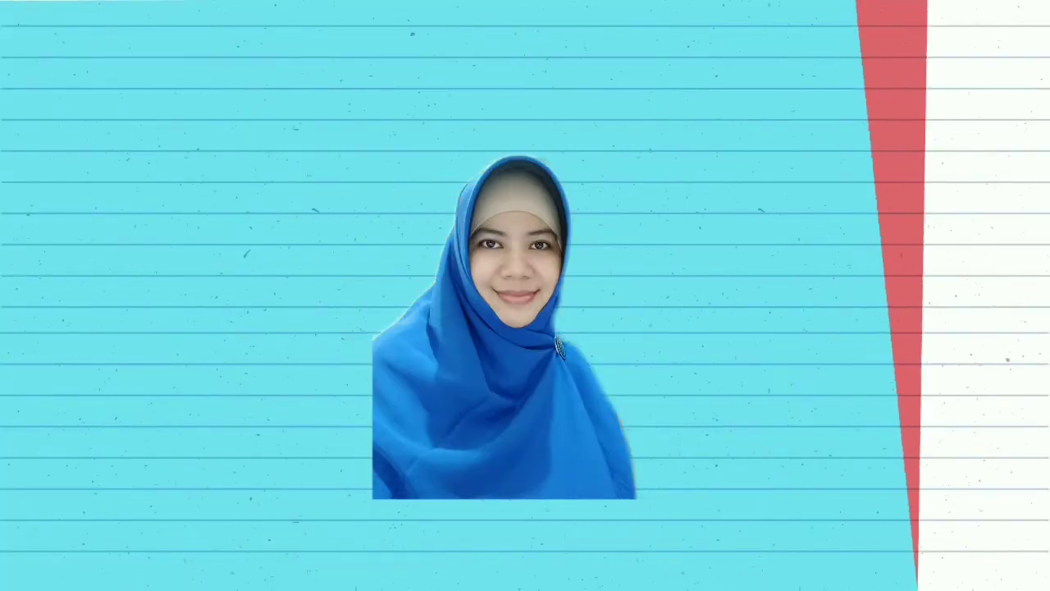